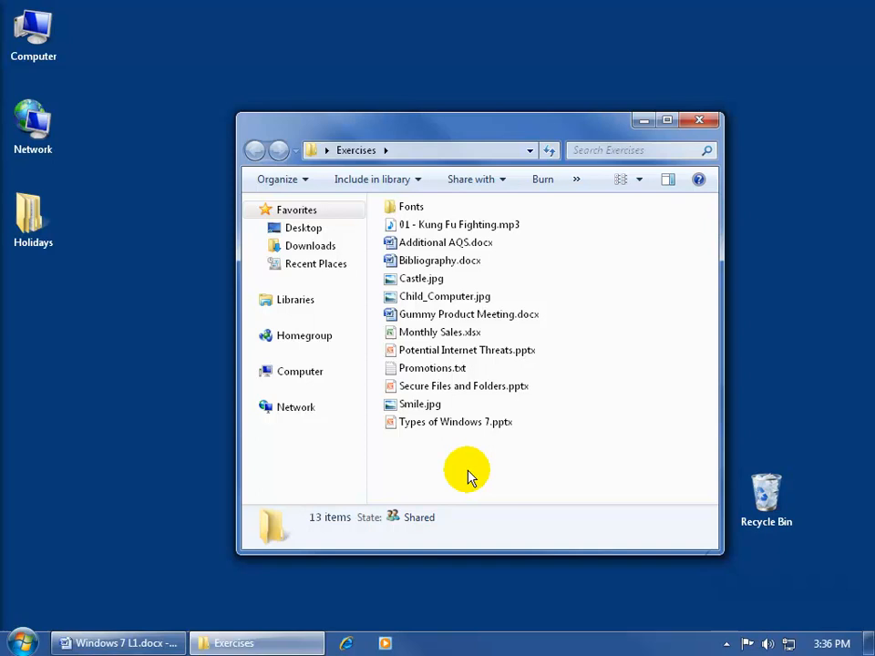
Step: View Child_Computer.jpg from the Exercises folder in the photo viewer and close it
{"action": "double_click", "coordinate": [412, 298]}
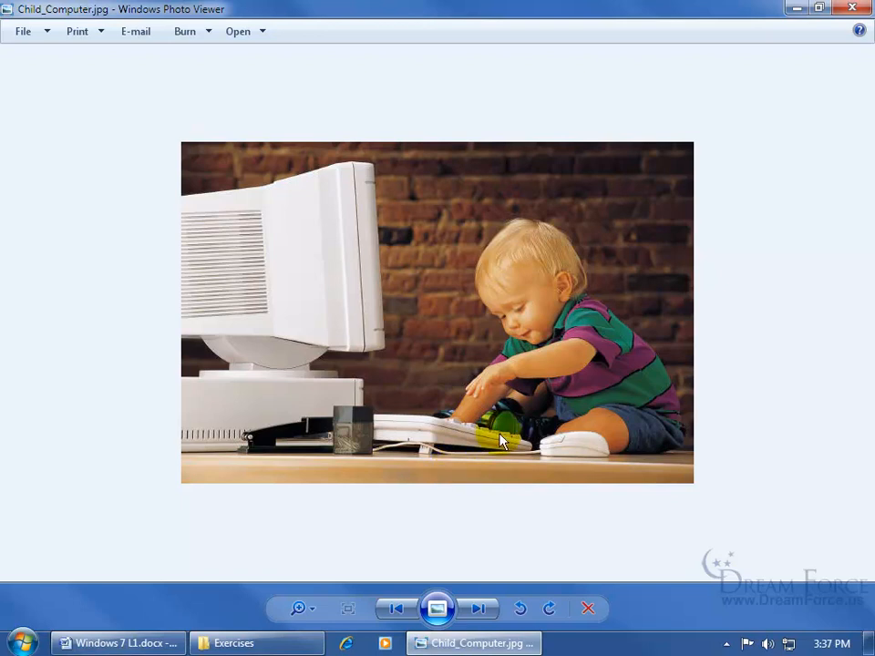
{"action": "left_click", "coordinate": [852, 8]}
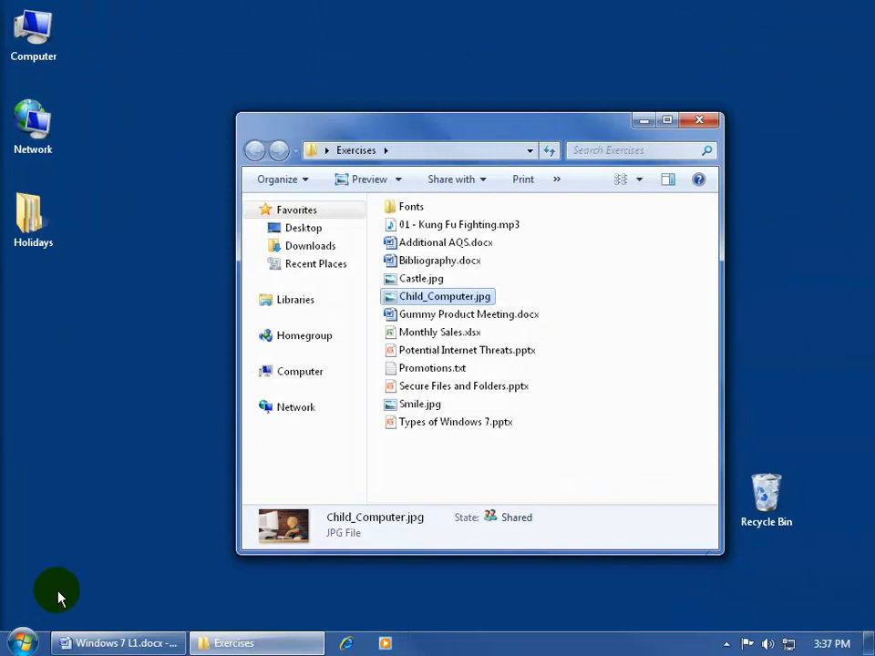
Step: Start Paint from the Windows Accessories programs
{"action": "left_click", "coordinate": [23, 642]}
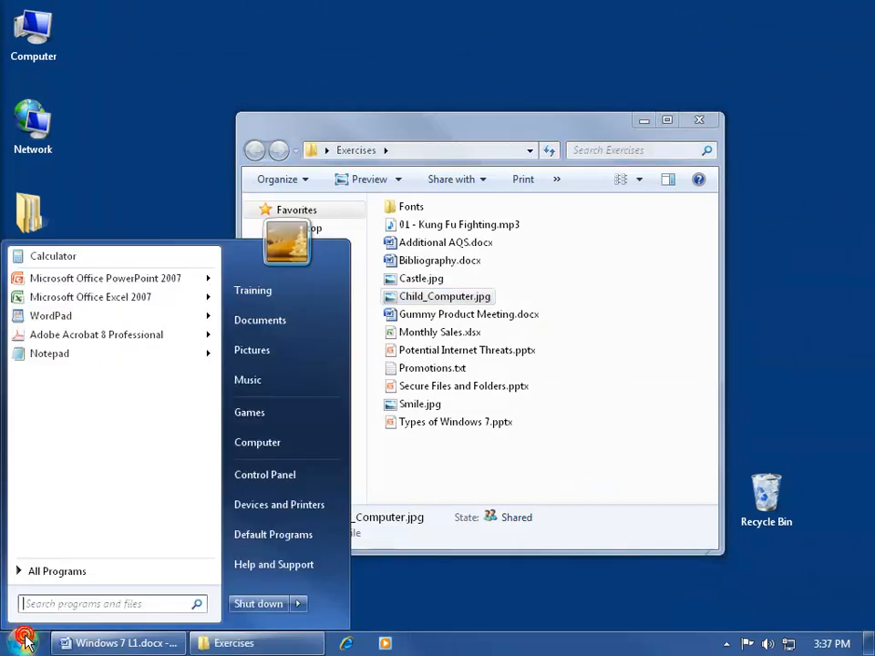
{"action": "left_click", "coordinate": [66, 572]}
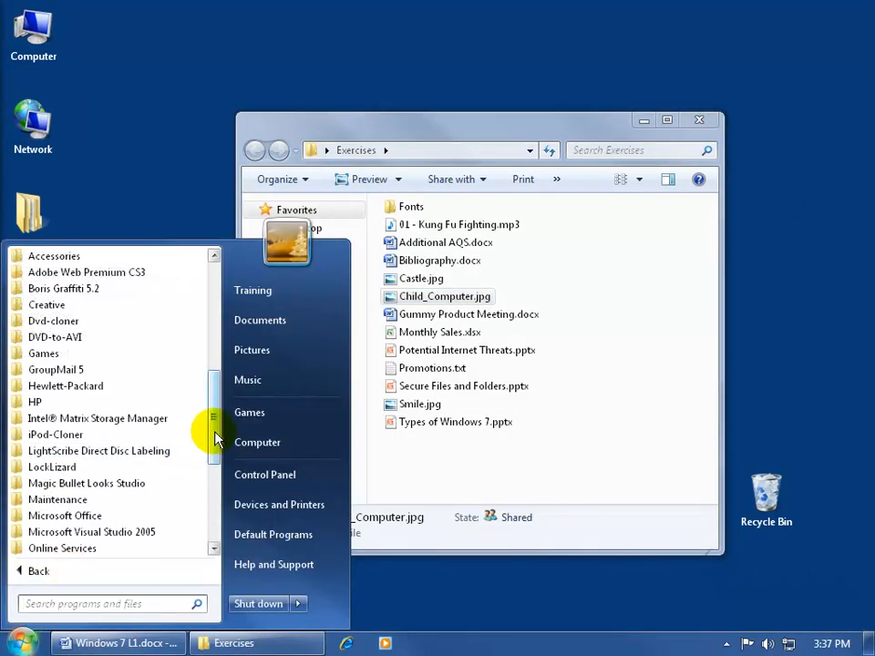
{"action": "left_click_drag", "start_coordinate": [216, 439], "coordinate": [215, 432]}
{"action": "left_click", "coordinate": [85, 338]}
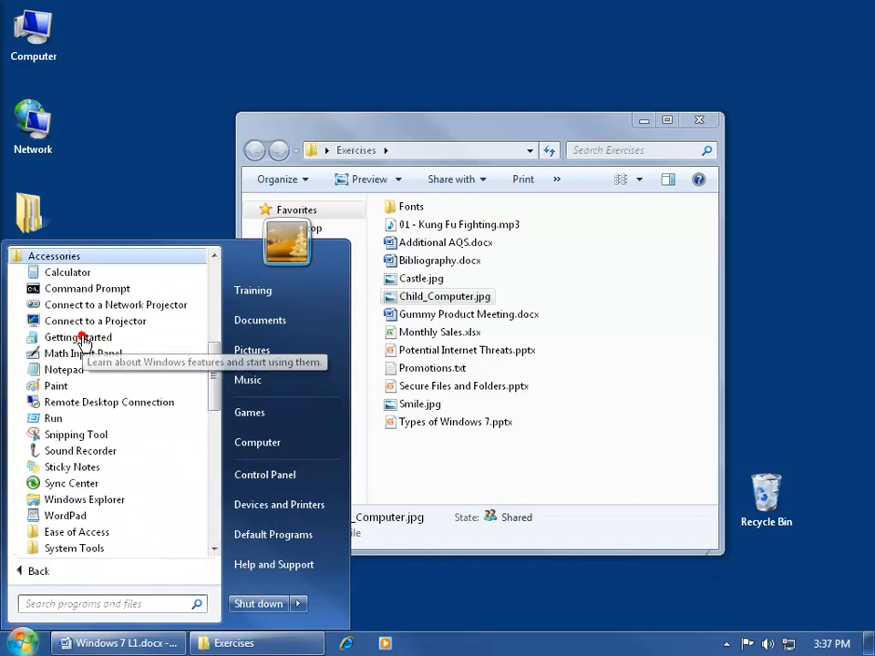
{"action": "left_click", "coordinate": [57, 386]}
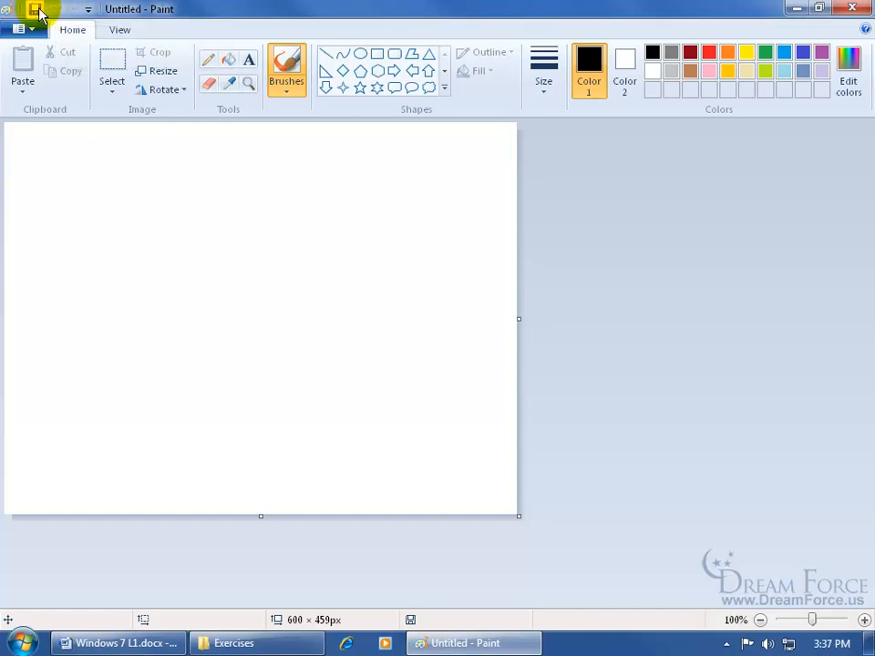
Step: Add the Print command to the Quick Access Toolbar and try it, cancelling the Print dialog
{"action": "left_click", "coordinate": [90, 10]}
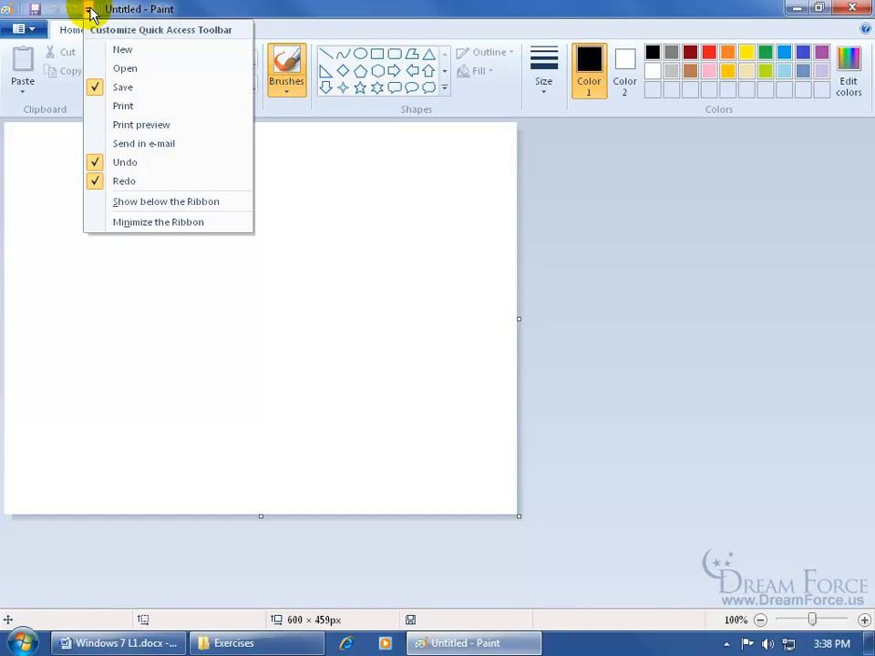
{"action": "left_click", "coordinate": [132, 109]}
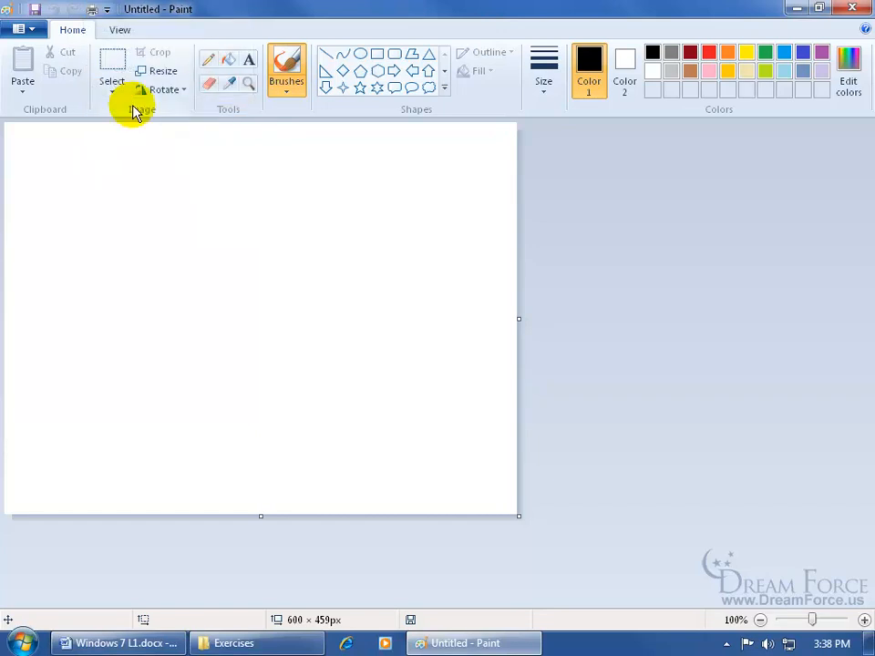
{"action": "left_click", "coordinate": [93, 10]}
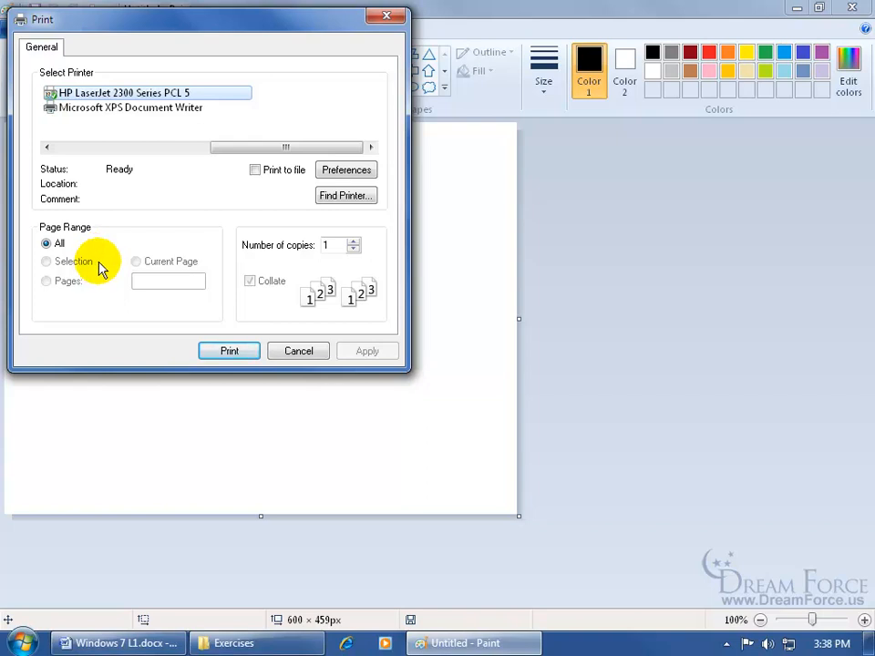
{"action": "left_click", "coordinate": [299, 351]}
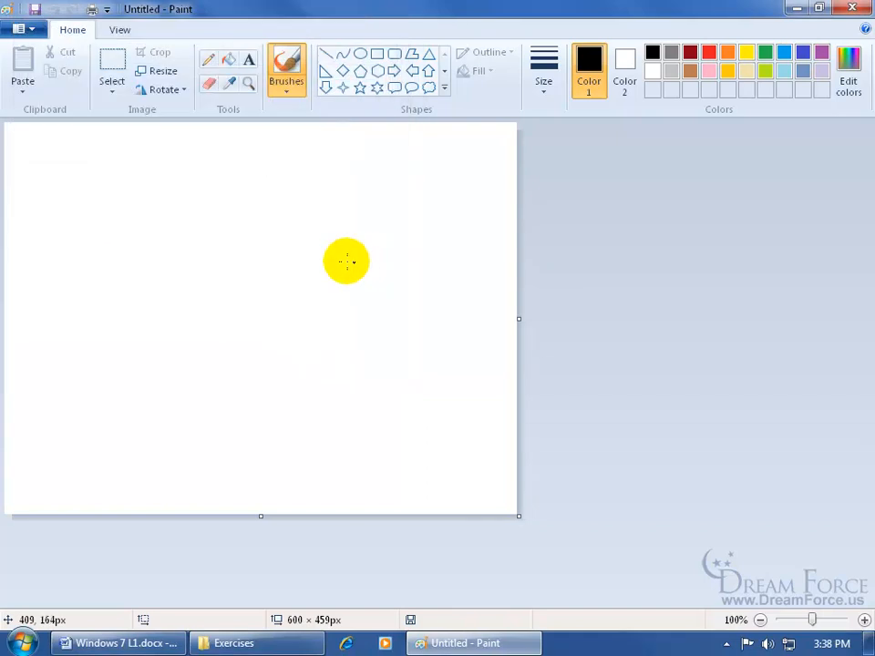
Step: Remove the Print command from the Quick Access Toolbar and check the list of commands it can hold
{"action": "right_click", "coordinate": [91, 12]}
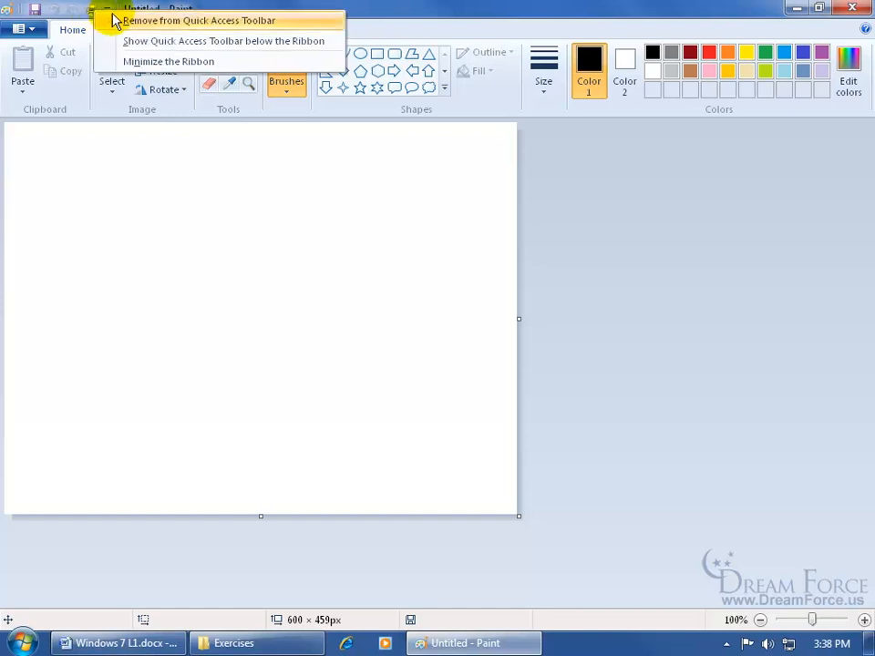
{"action": "left_click", "coordinate": [133, 22]}
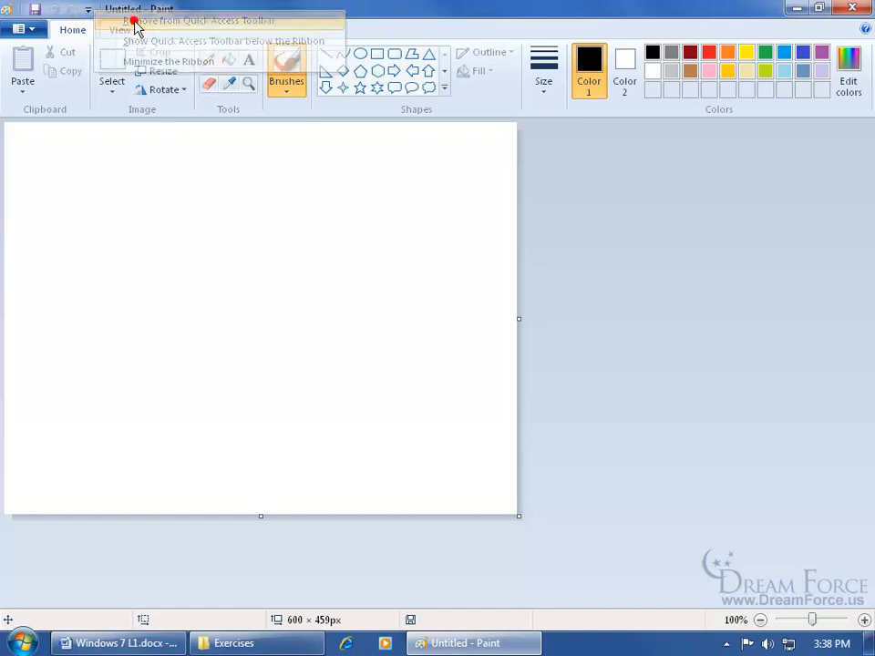
{"action": "left_click", "coordinate": [88, 10]}
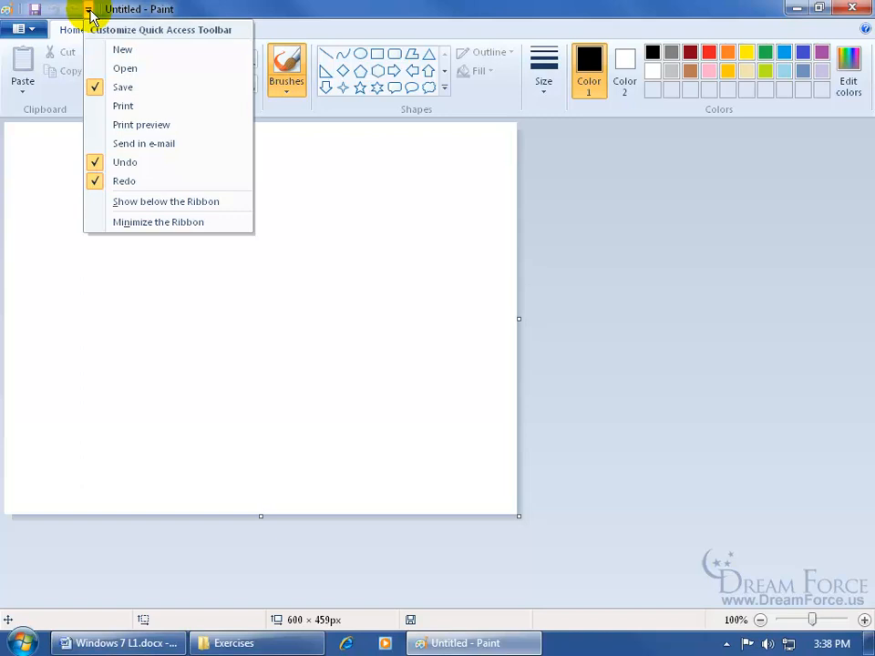
{"action": "left_click", "coordinate": [331, 180]}
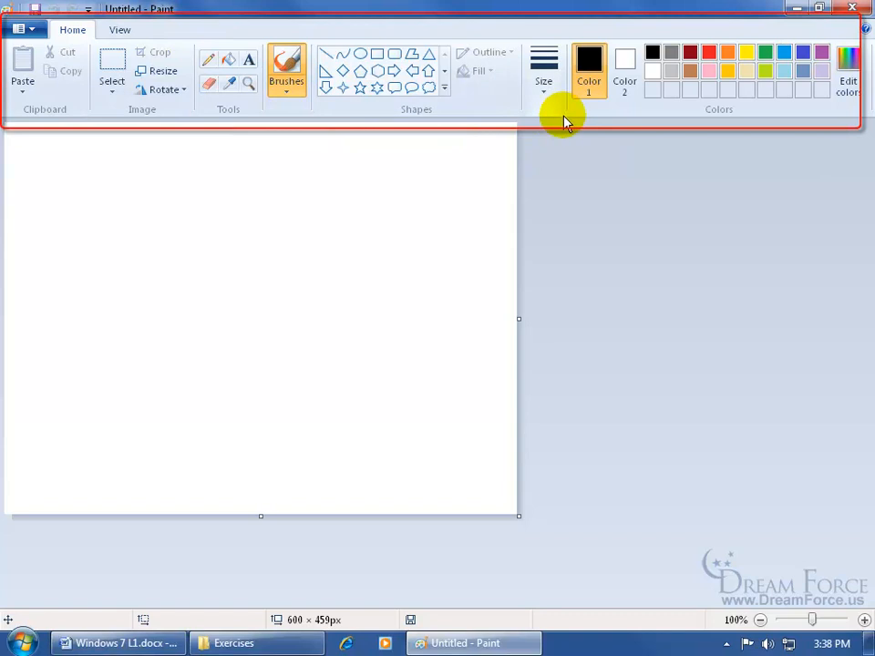
Step: Examine Paint's file commands and its view options, and return to the drawing commands
{"action": "left_click", "coordinate": [36, 31]}
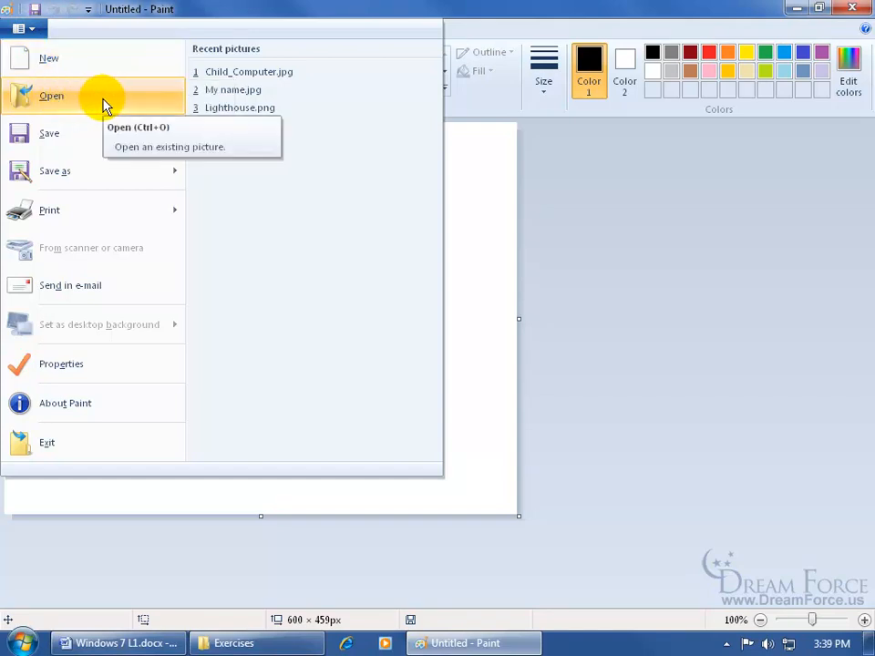
{"action": "left_click", "coordinate": [470, 250]}
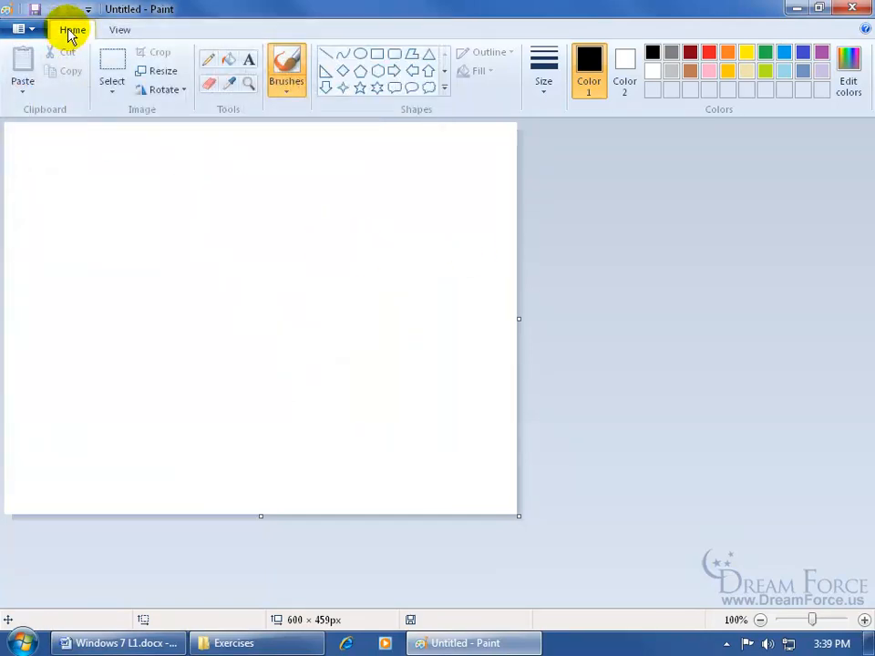
{"action": "left_click", "coordinate": [119, 31]}
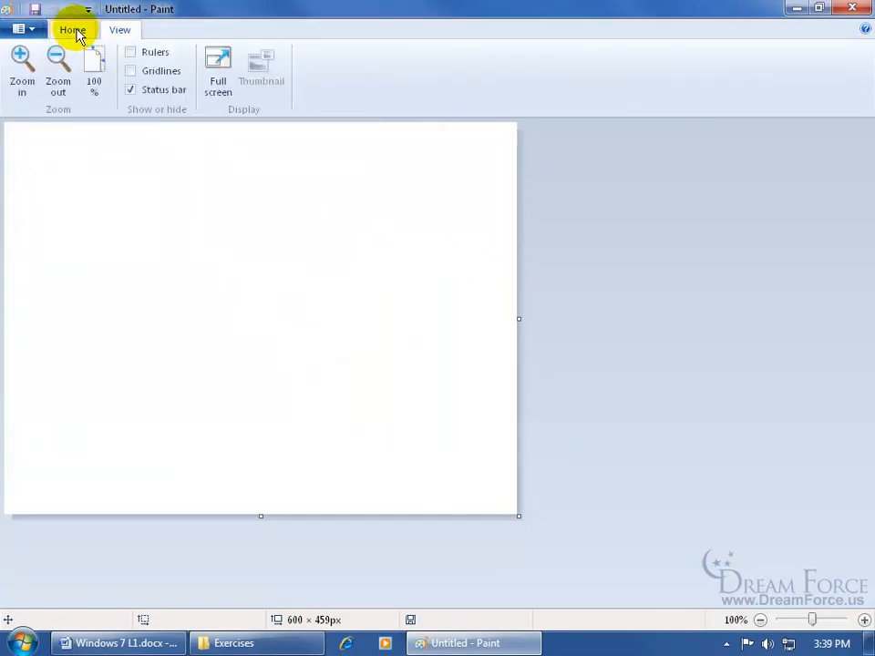
{"action": "left_click", "coordinate": [73, 31]}
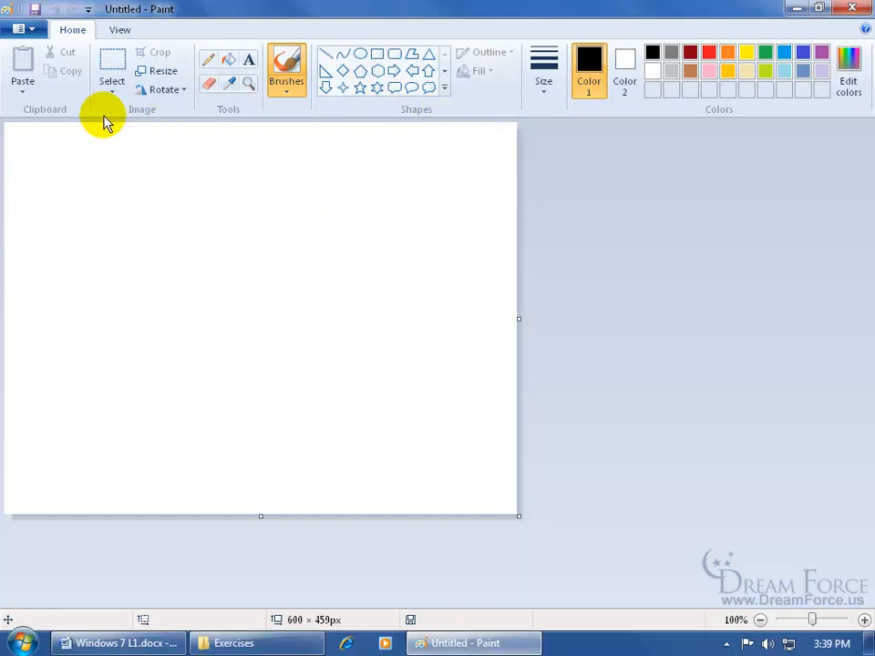
Step: Minimize and restore the ribbon to compare the hidden, temporary and full display
{"action": "double_click", "coordinate": [73, 32]}
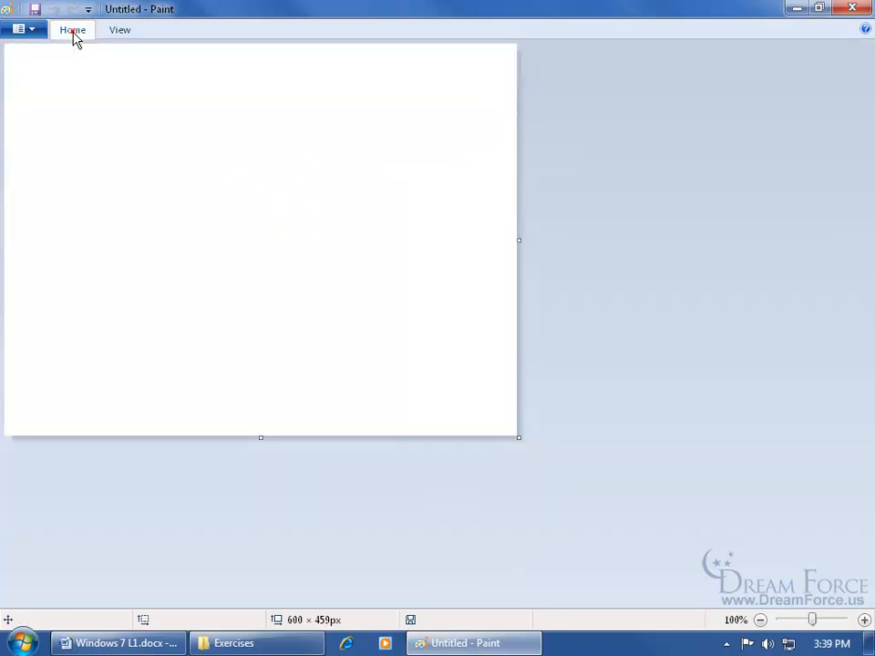
{"action": "double_click", "coordinate": [73, 32]}
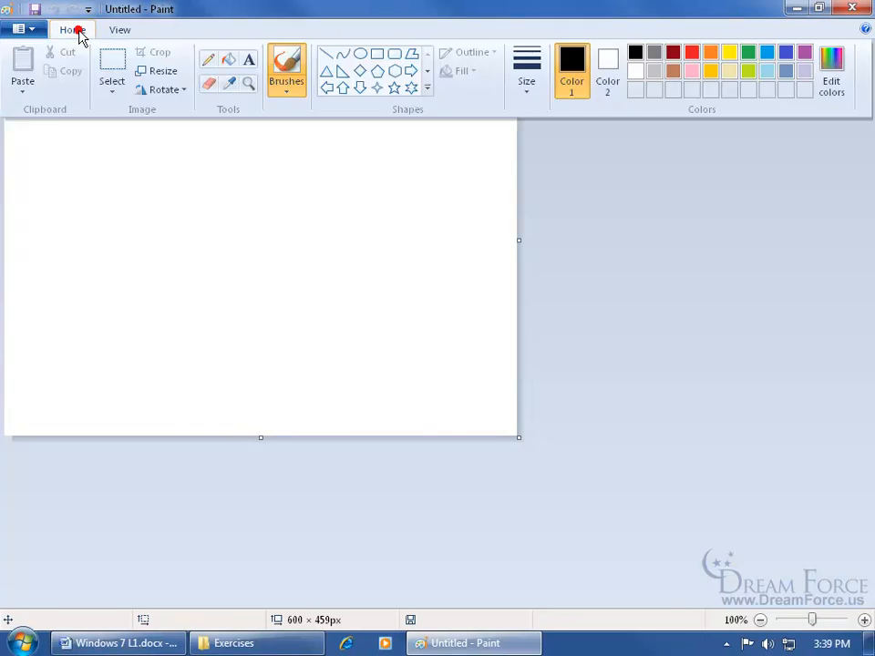
{"action": "left_click", "coordinate": [204, 133]}
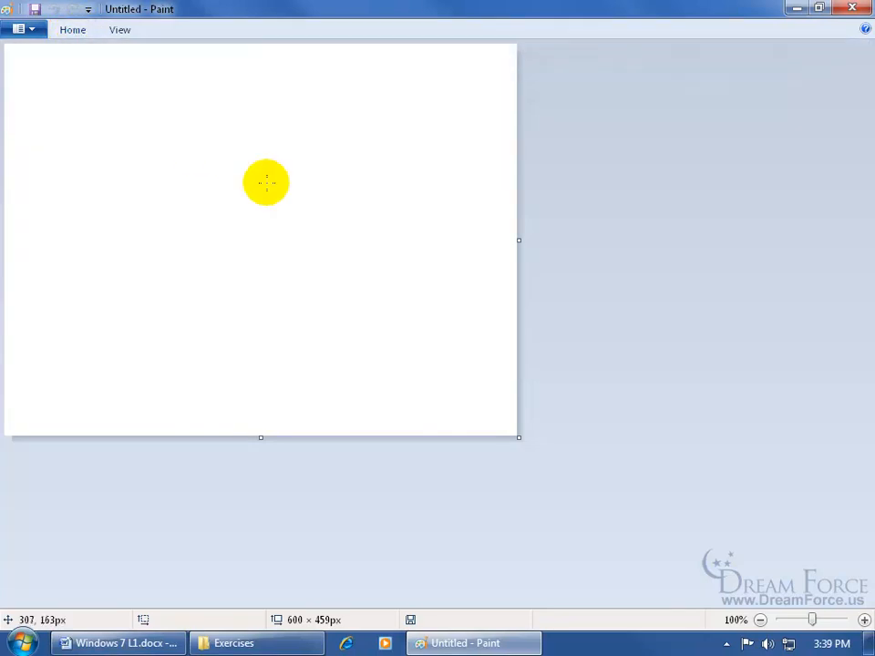
{"action": "double_click", "coordinate": [74, 31]}
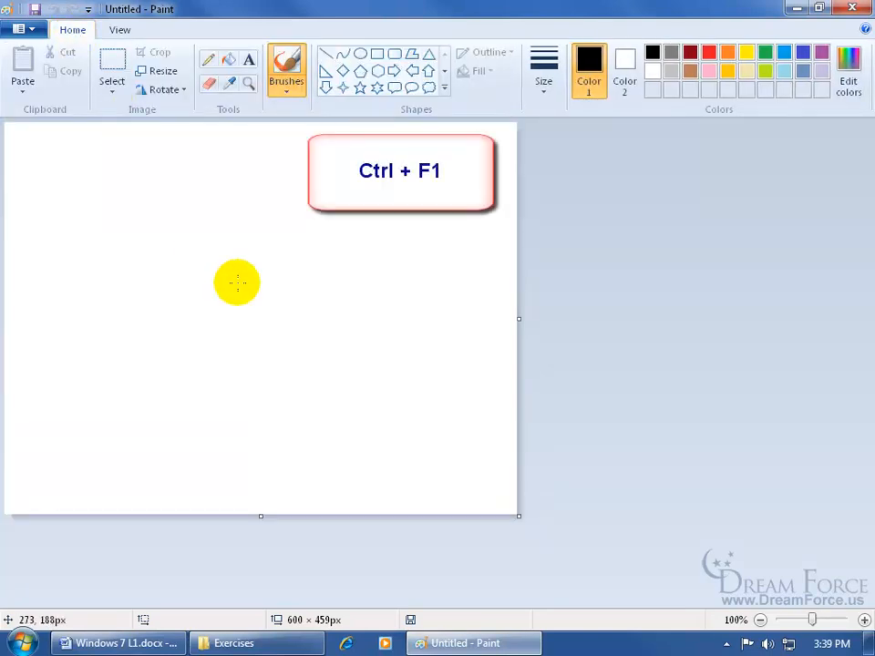
{"action": "key", "text": "ctrl+F1"}
{"action": "key", "text": "ctrl+F1"}
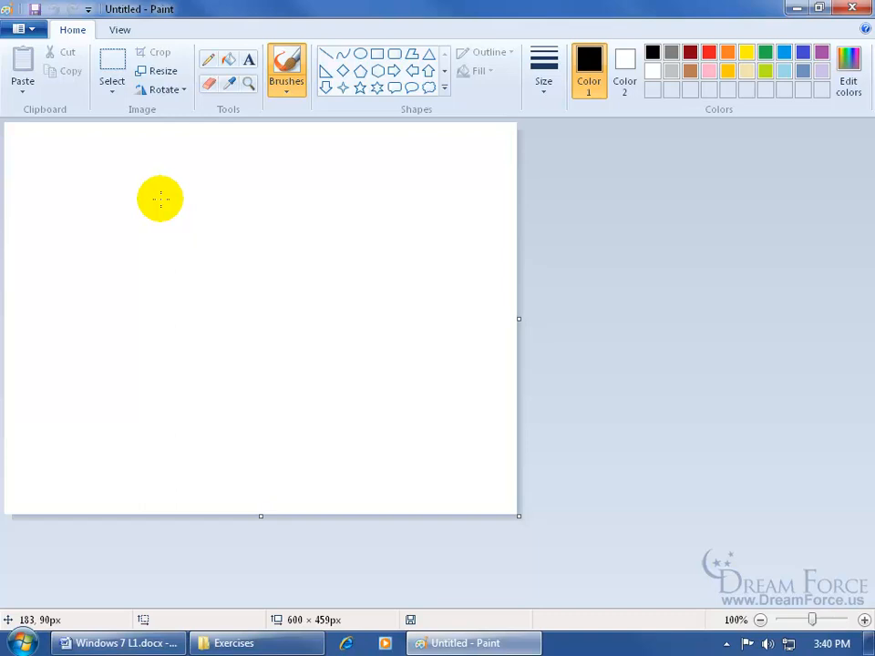
Step: Open the picture Child_Computer.jpg from the Exercises folder in Paint
{"action": "left_click", "coordinate": [32, 30]}
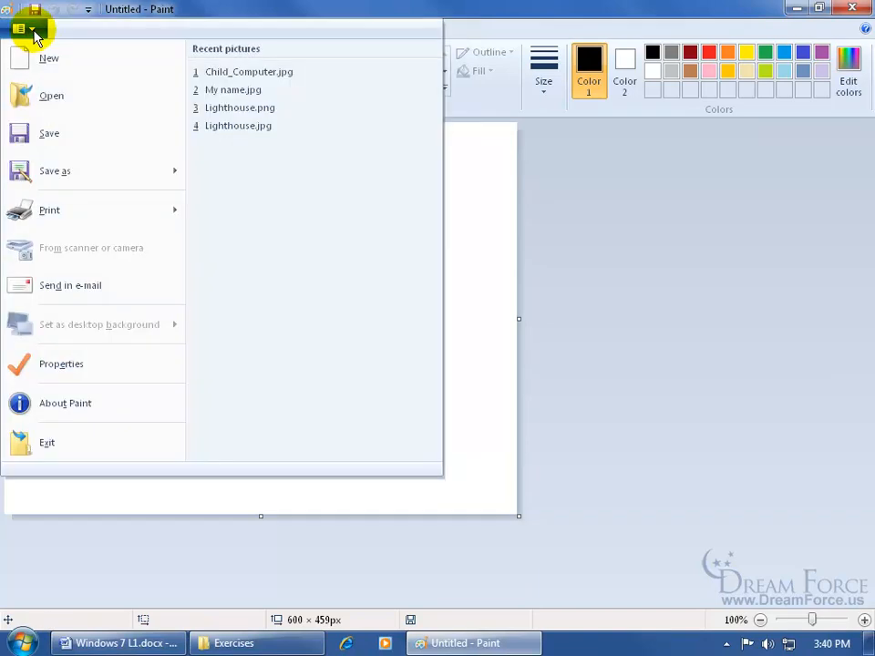
{"action": "left_click", "coordinate": [45, 96]}
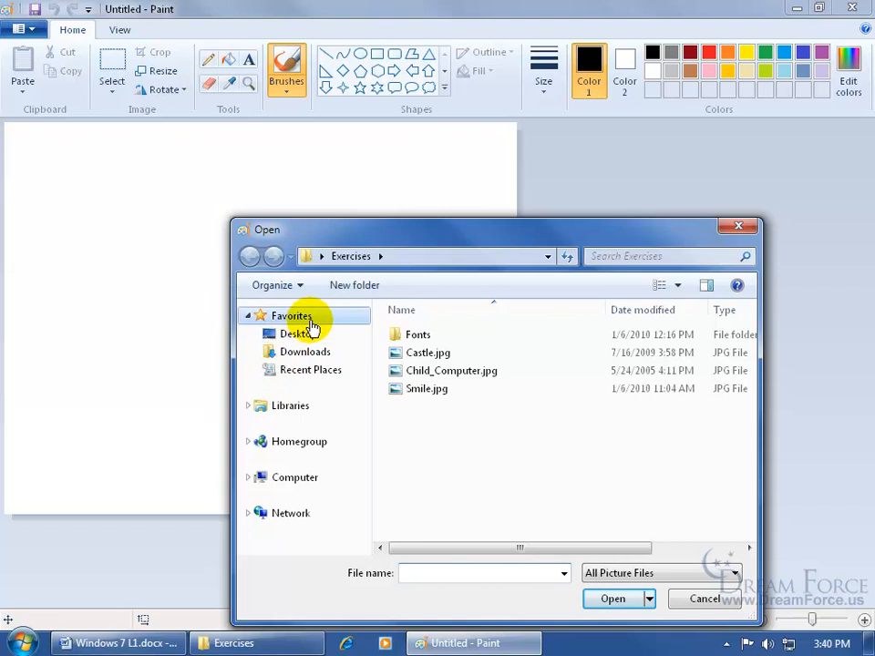
{"action": "double_click", "coordinate": [400, 371]}
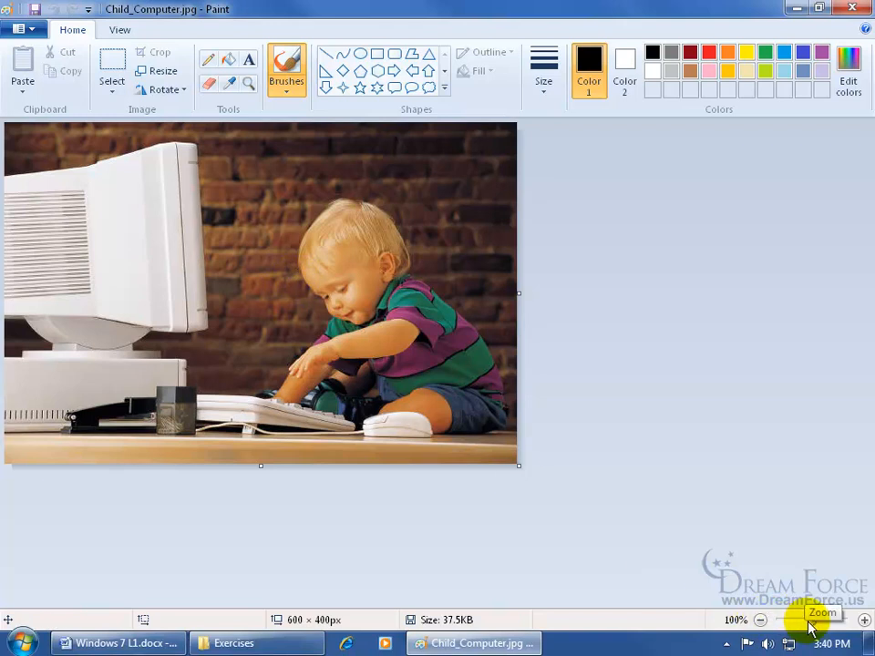
Step: Zoom the picture in to 400% to inspect its detail and return to 100%
{"action": "left_click_drag", "start_coordinate": [816, 623], "coordinate": [829, 625]}
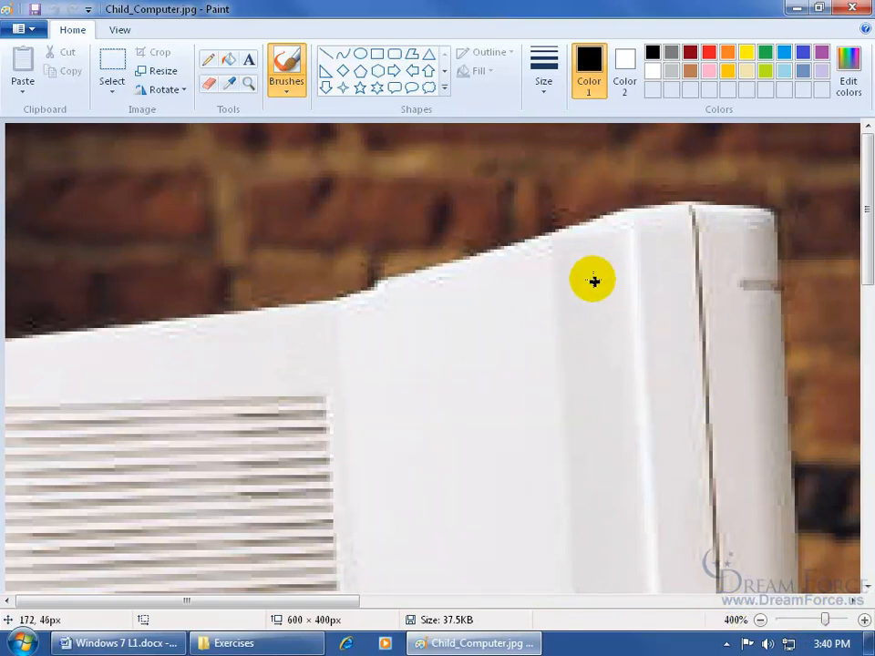
{"action": "left_click_drag", "start_coordinate": [825, 619], "coordinate": [815, 621]}
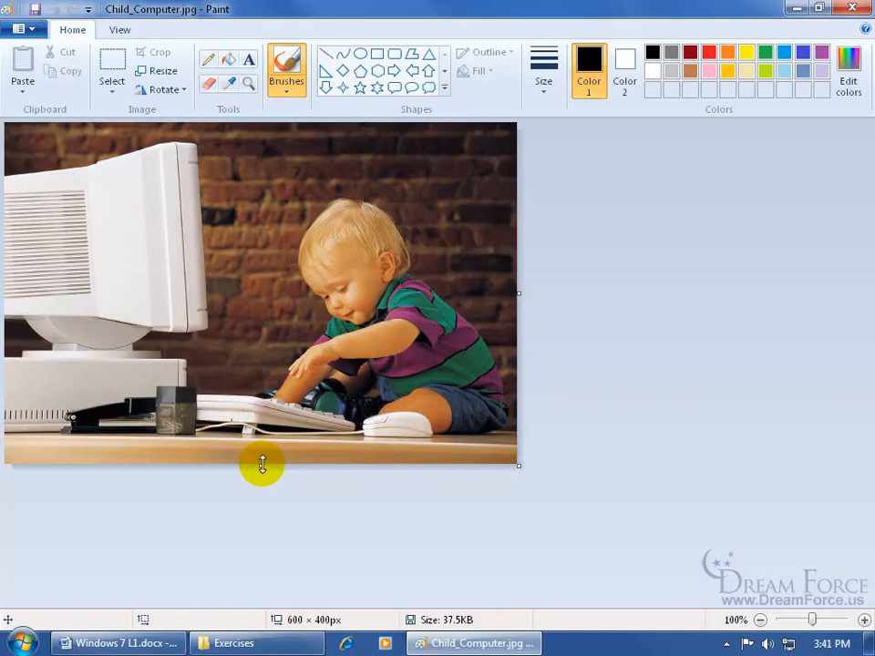
Step: Crop the canvas from below to a height of 375 px and undo the crop
{"action": "left_click_drag", "start_coordinate": [262, 466], "coordinate": [261, 444]}
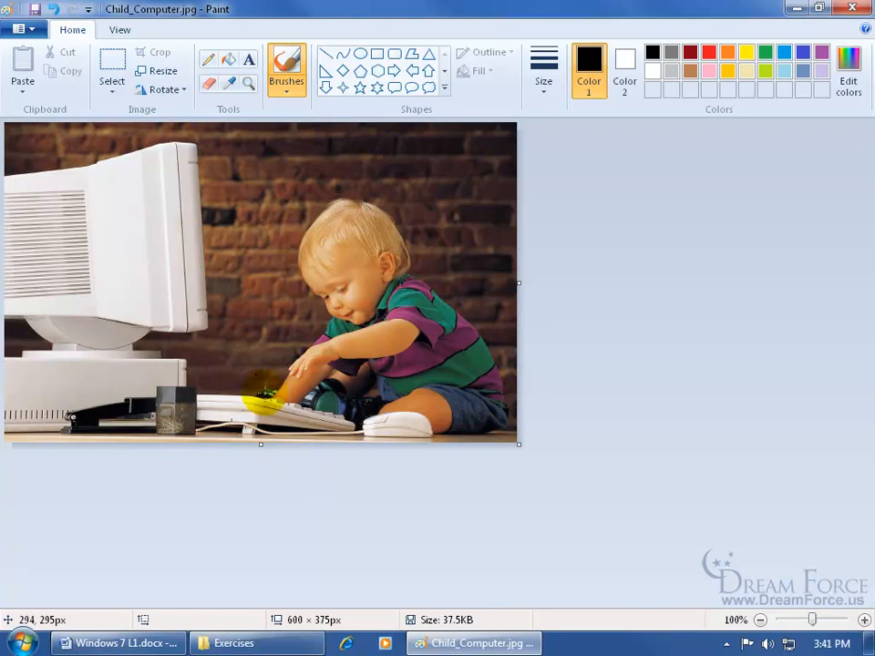
{"action": "left_click", "coordinate": [54, 10]}
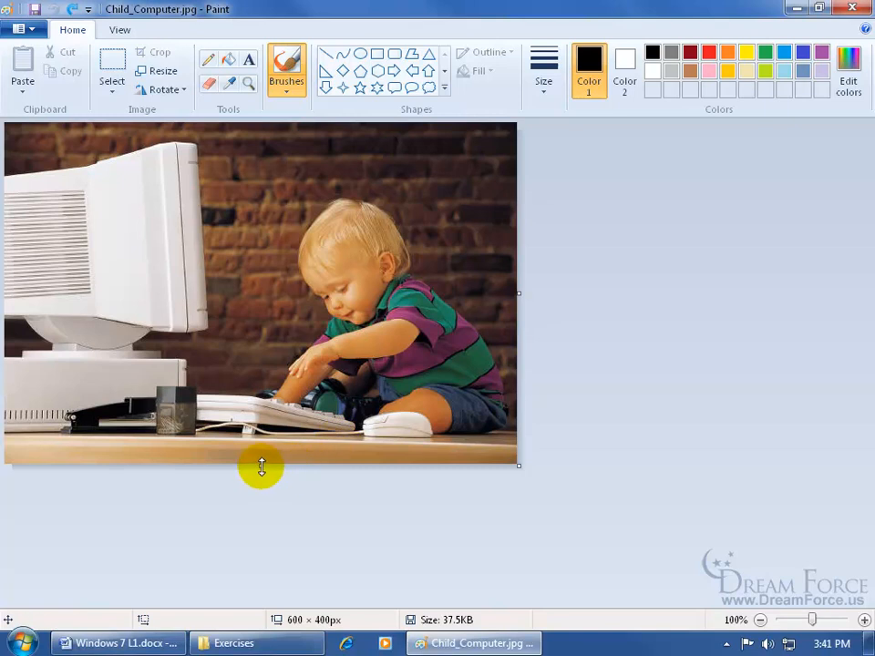
Step: Extend the canvas downward to a height of 473 px, adding a blank strip below the photo
{"action": "left_click_drag", "start_coordinate": [262, 466], "coordinate": [263, 527]}
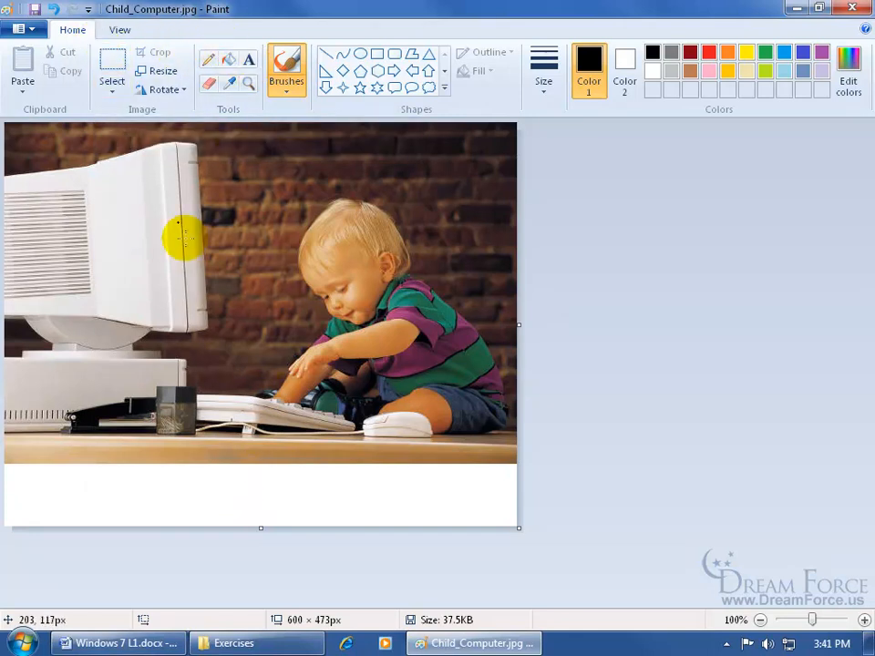
Step: Draw a text box about 418 × 38 px in the blank strip below the photo
{"action": "left_click", "coordinate": [249, 66]}
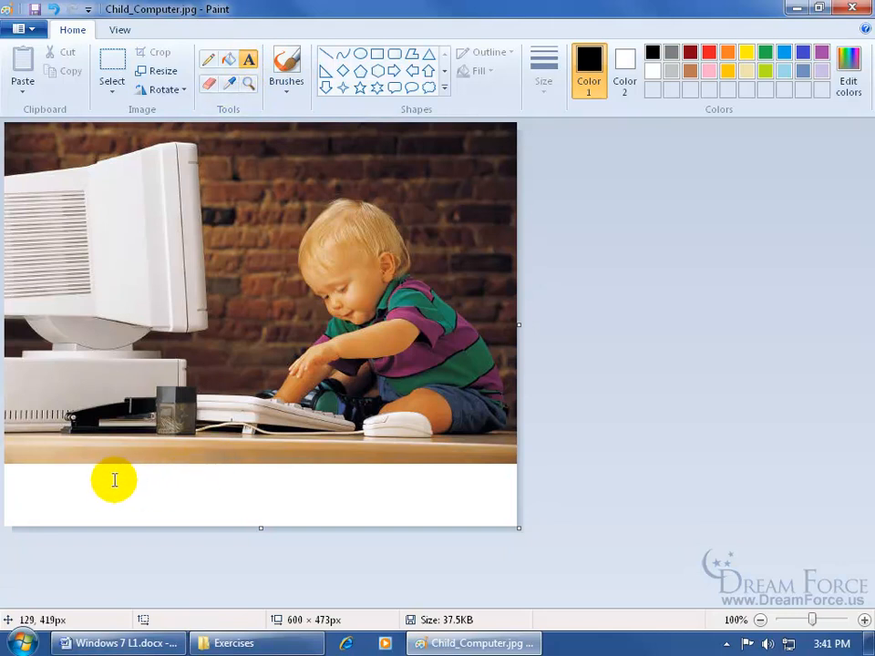
{"action": "left_click_drag", "start_coordinate": [98, 476], "coordinate": [435, 508]}
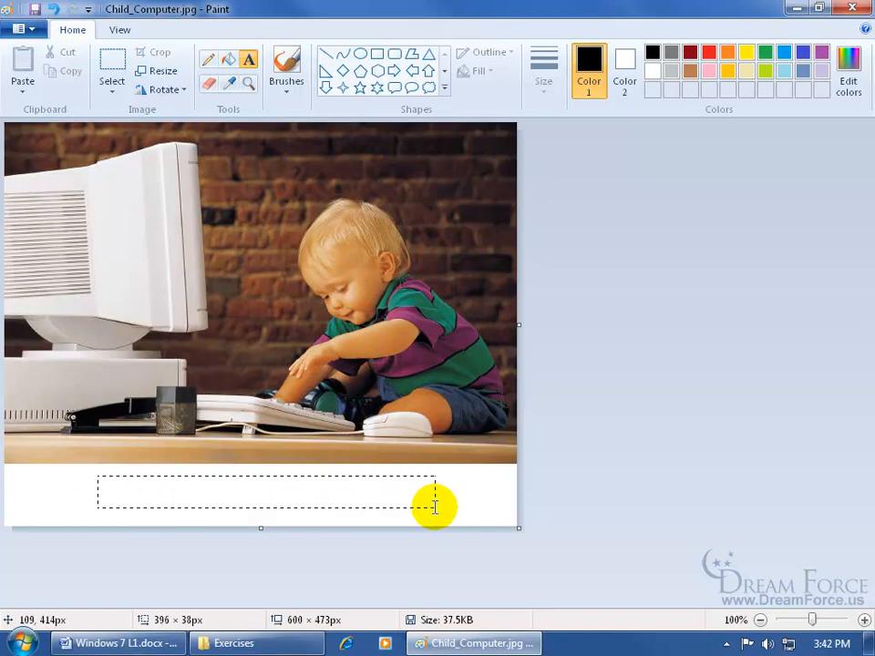
{"action": "left_click_drag", "start_coordinate": [435, 507], "coordinate": [455, 507]}
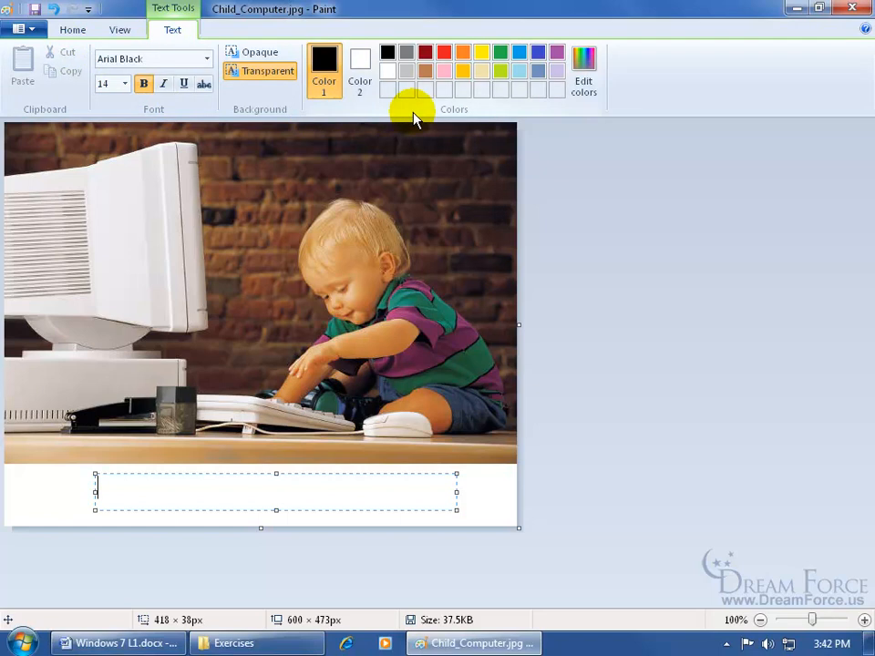
Step: Set the text to italic and red, and enter the caption "Dream Force provides easy video instructions!"
{"action": "left_click", "coordinate": [165, 86]}
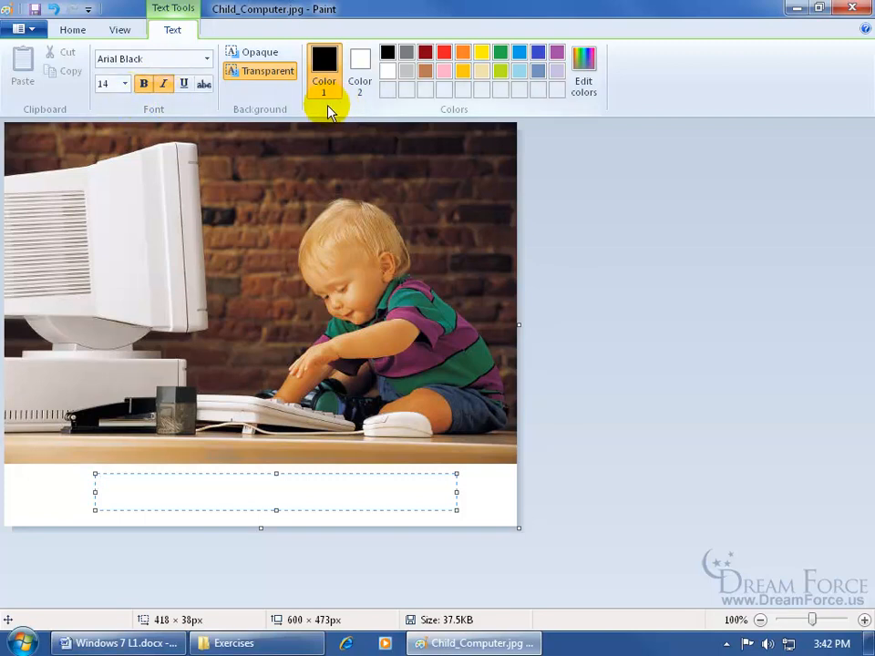
{"action": "left_click", "coordinate": [445, 57]}
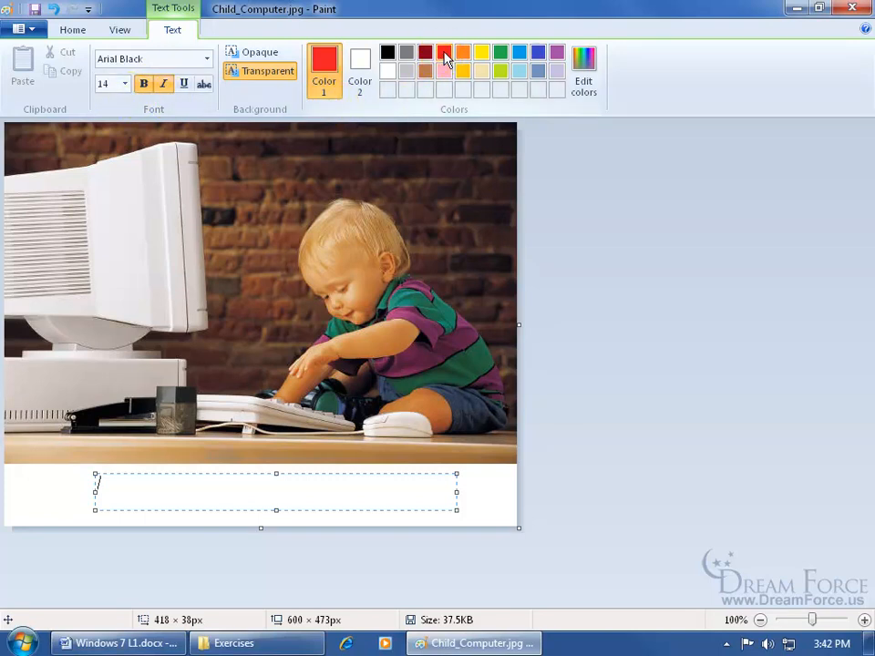
{"action": "left_click", "coordinate": [168, 488]}
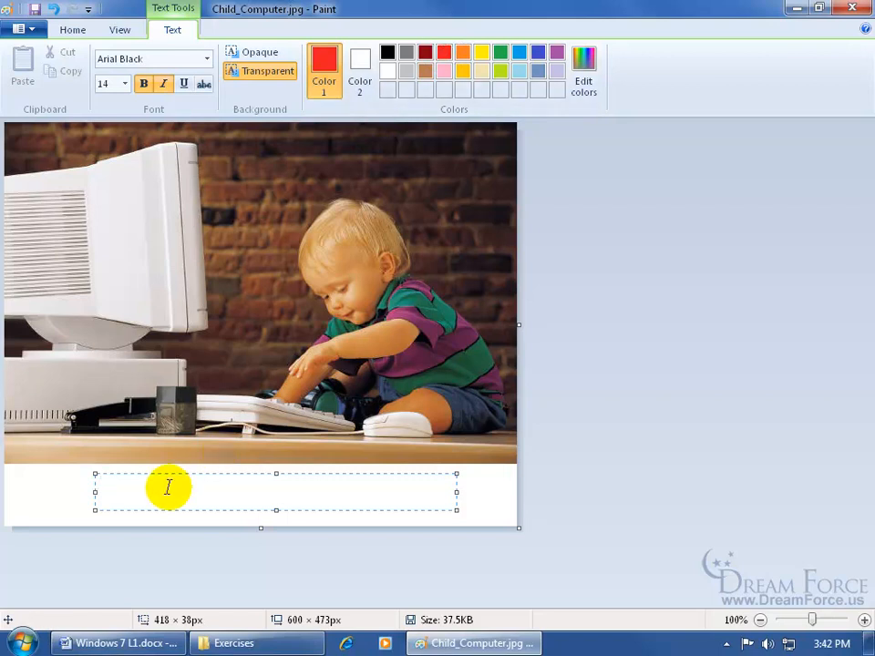
{"action": "type", "text": "Dream Force provides easy vide"}
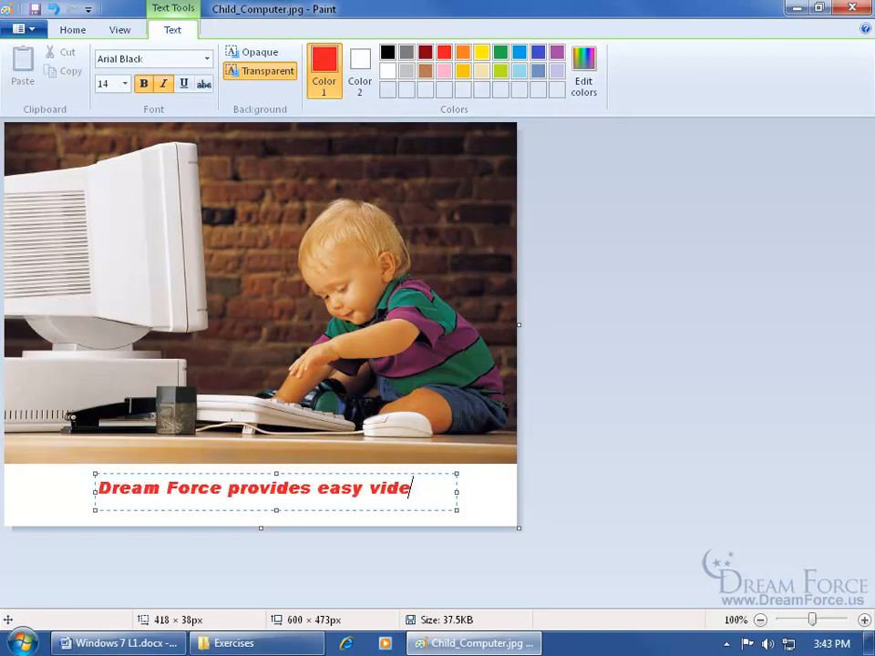
{"action": "type", "text": "o instructions!"}
{"action": "left_click", "coordinate": [227, 506]}
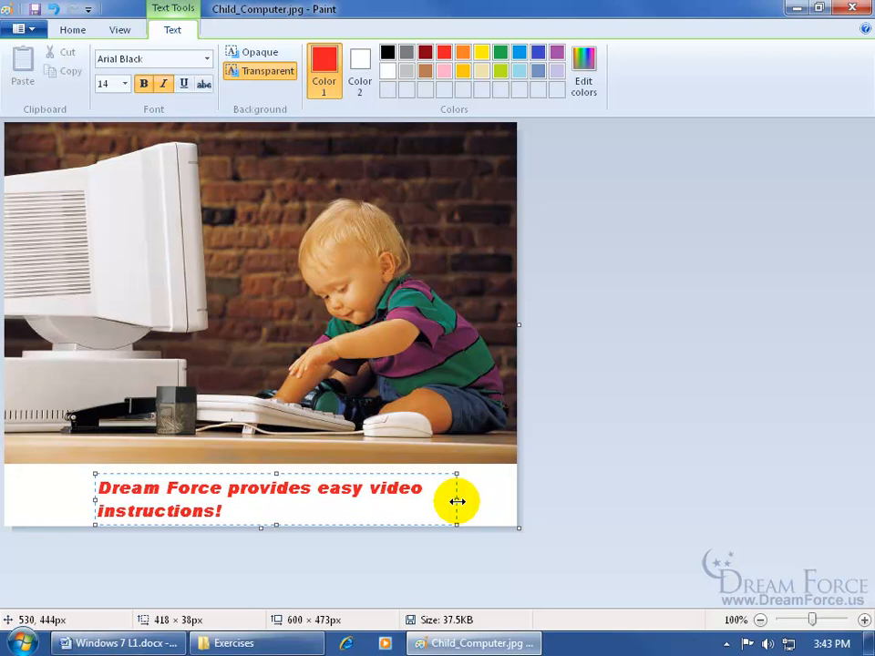
Step: Widen the caption's text box on both sides and reduce its height, to about 571 × 42 px, so the caption fits on one line
{"action": "left_click_drag", "start_coordinate": [457, 501], "coordinate": [512, 500]}
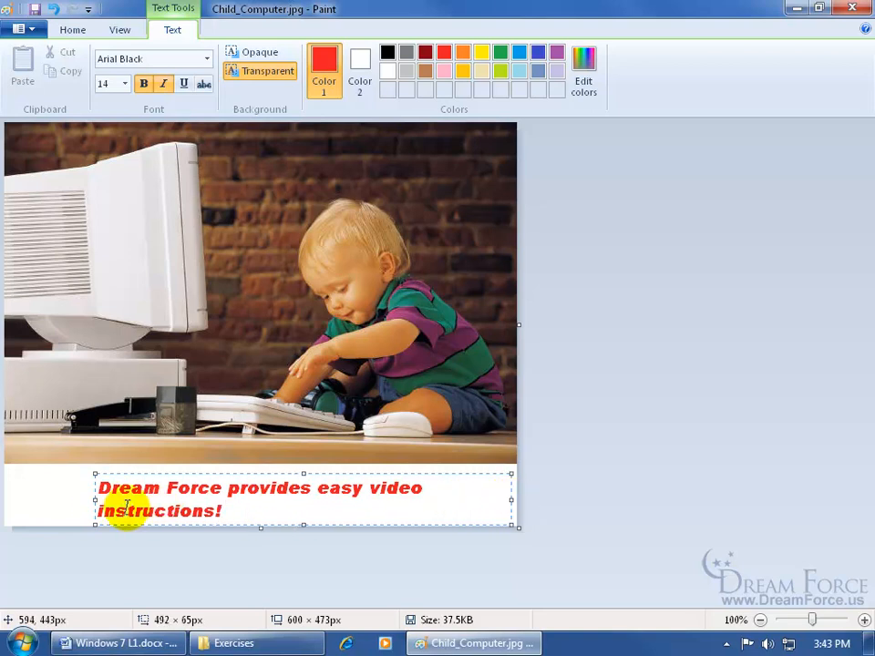
{"action": "left_click_drag", "start_coordinate": [94, 502], "coordinate": [27, 501]}
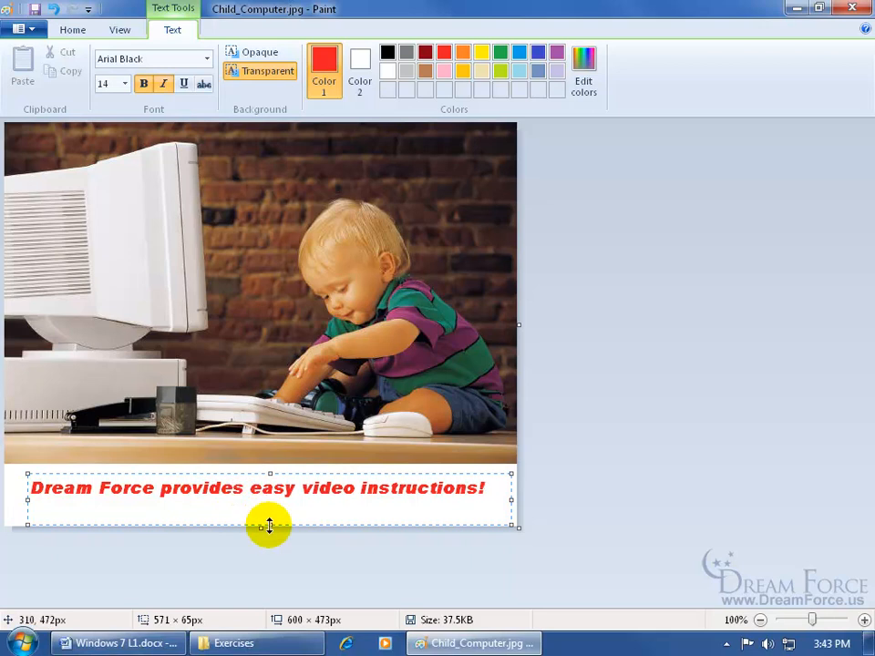
{"action": "left_click_drag", "start_coordinate": [269, 525], "coordinate": [269, 505]}
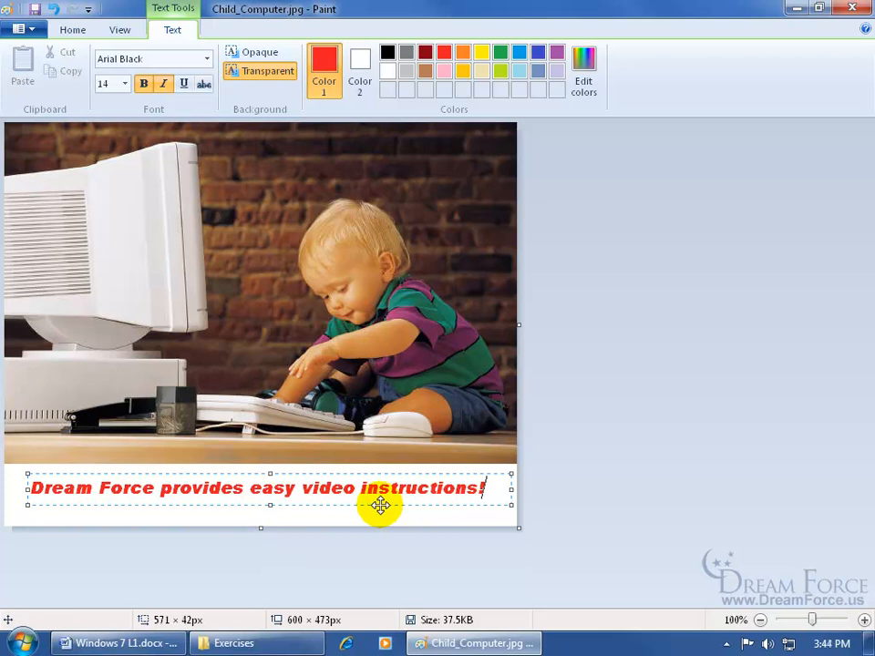
Step: Make the word "video" in the caption indigo and underlined, and commit the text to the picture
{"action": "double_click", "coordinate": [324, 488]}
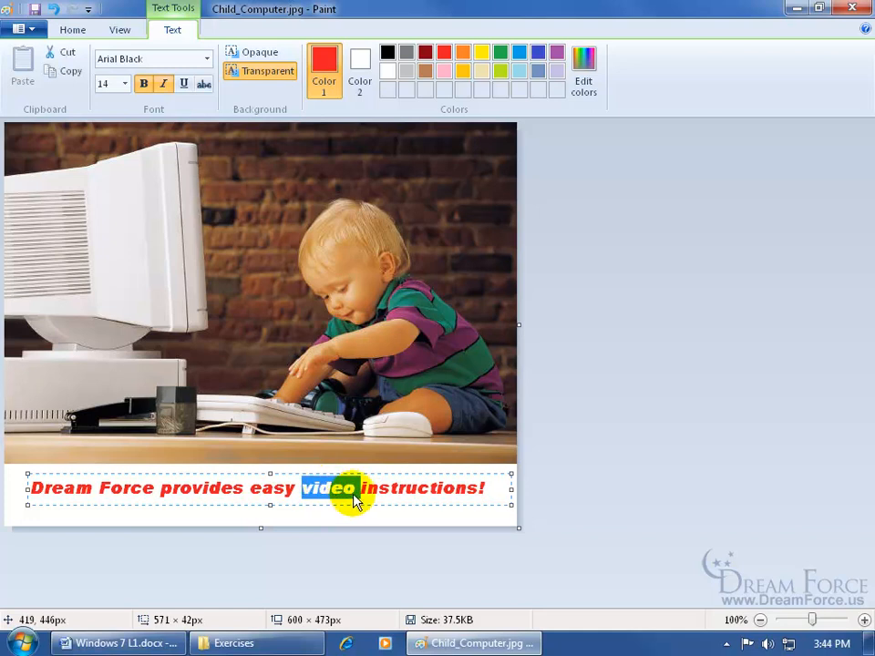
{"action": "left_click", "coordinate": [307, 488]}
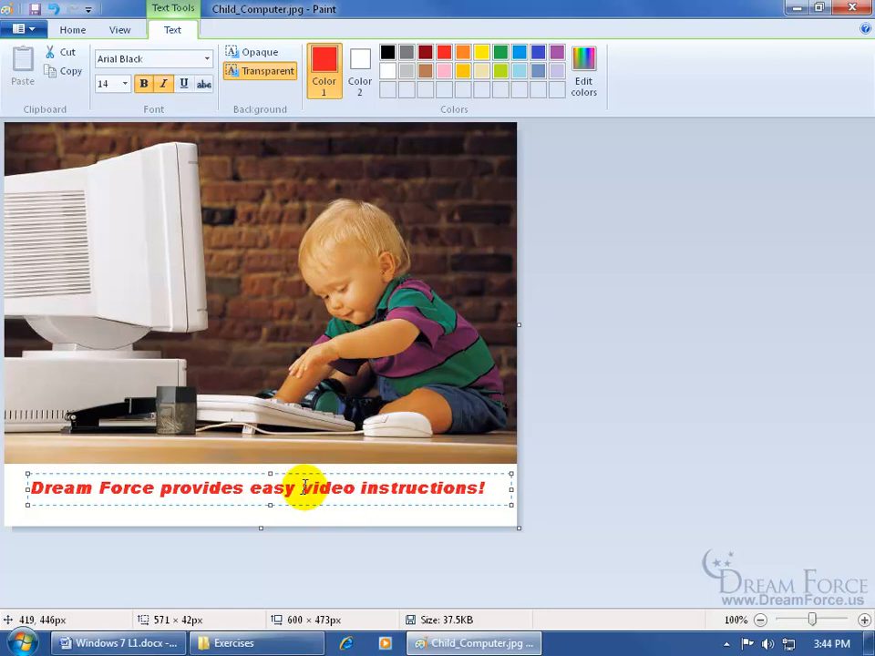
{"action": "left_click_drag", "start_coordinate": [304, 489], "coordinate": [336, 499]}
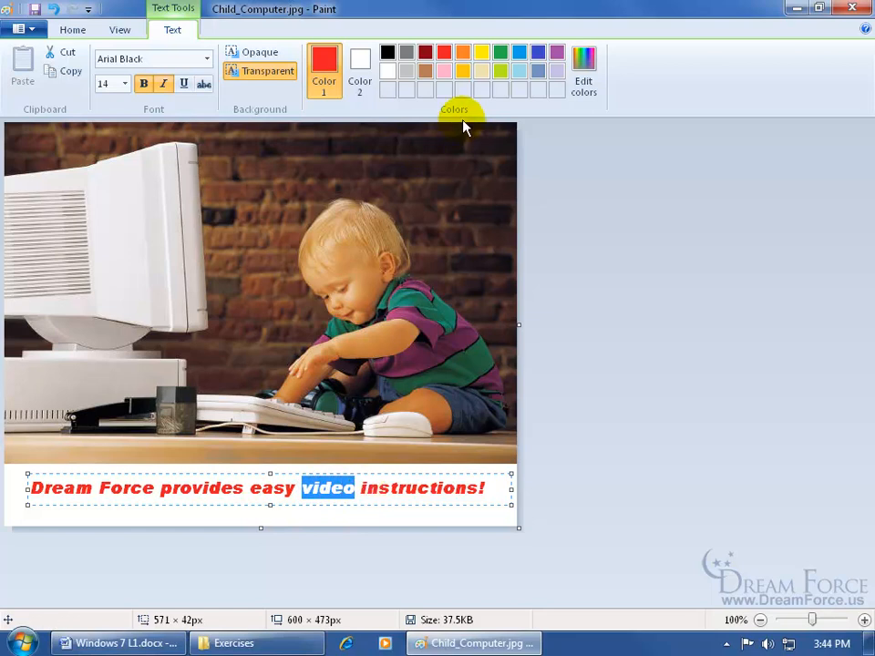
{"action": "left_click", "coordinate": [541, 55]}
{"action": "left_click", "coordinate": [183, 84]}
{"action": "left_click", "coordinate": [202, 492]}
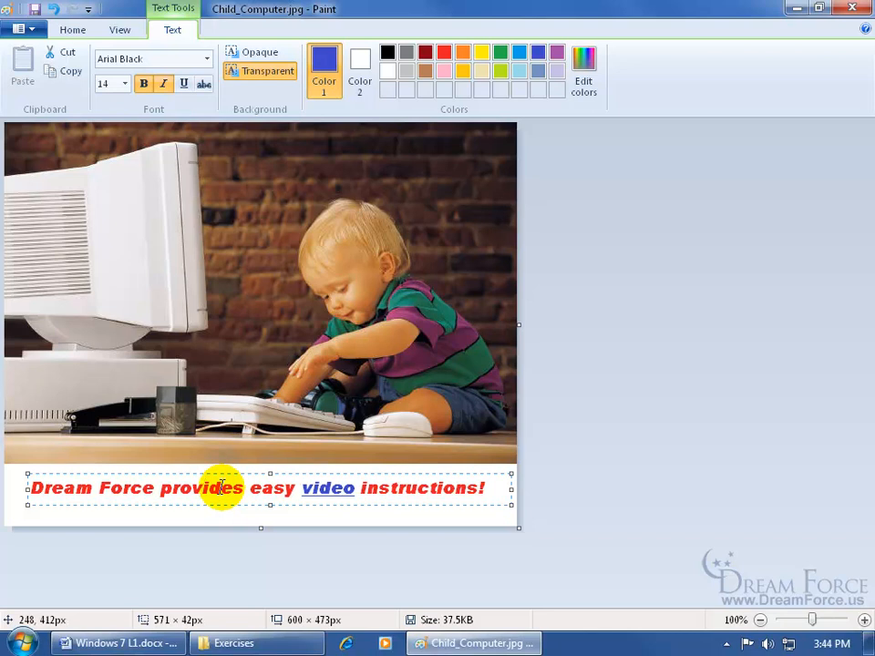
{"action": "left_click", "coordinate": [224, 458]}
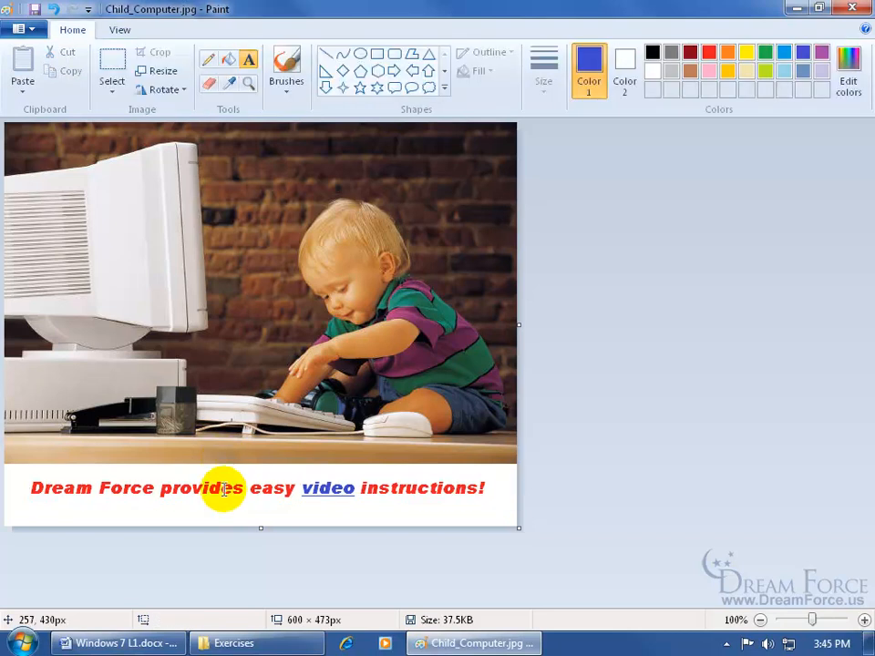
Step: Place the extra text "asdfdf" on the photo just above the caption and undo it
{"action": "left_click", "coordinate": [225, 486]}
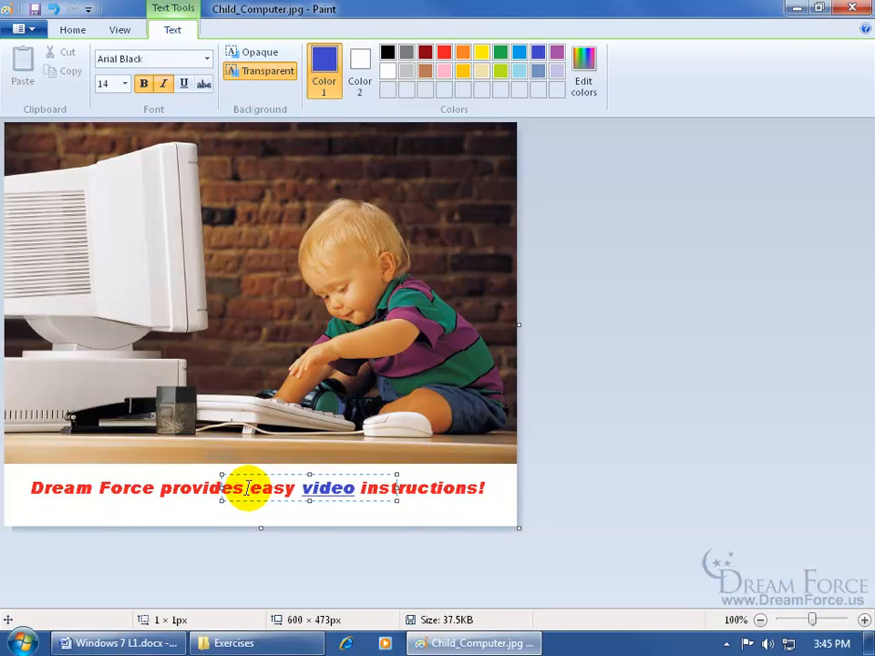
{"action": "double_click", "coordinate": [327, 487]}
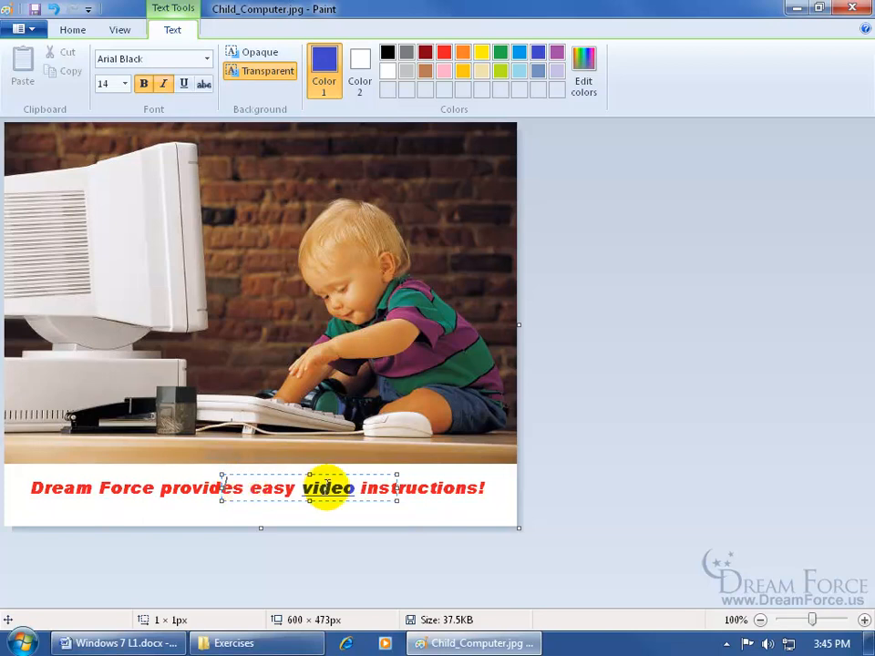
{"action": "type", "text": "asdfdf"}
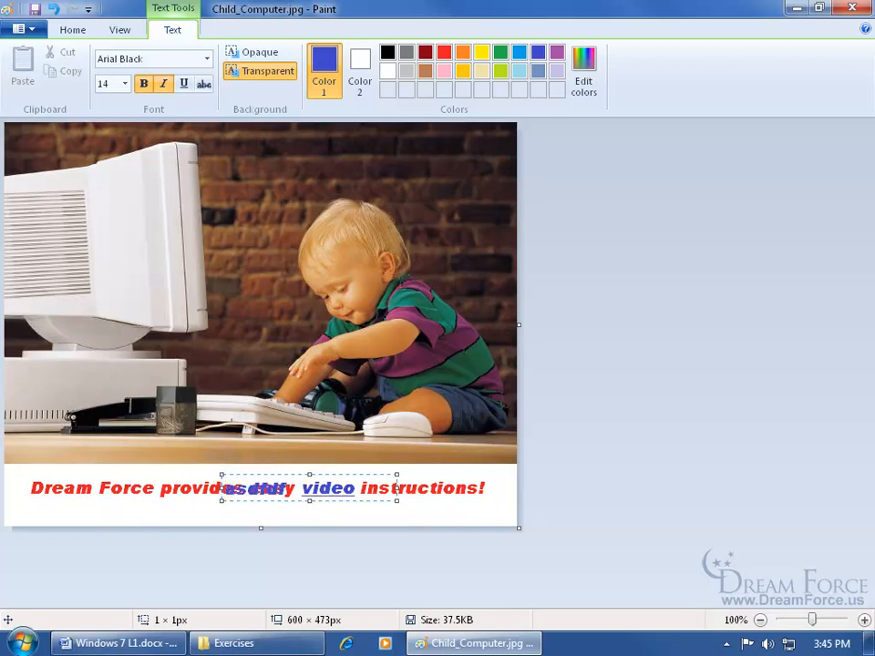
{"action": "double_click", "coordinate": [273, 493]}
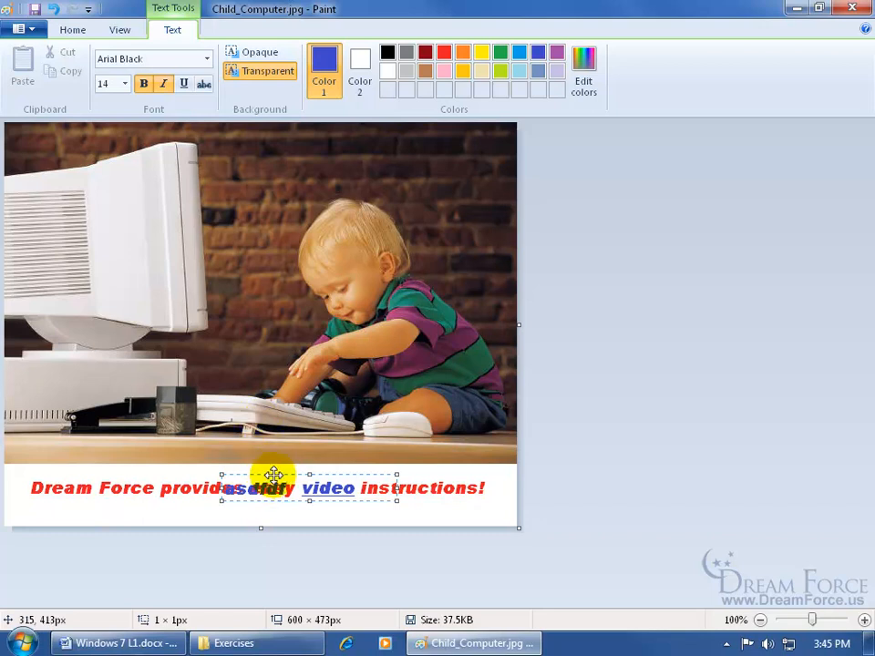
{"action": "left_click_drag", "start_coordinate": [274, 475], "coordinate": [255, 447]}
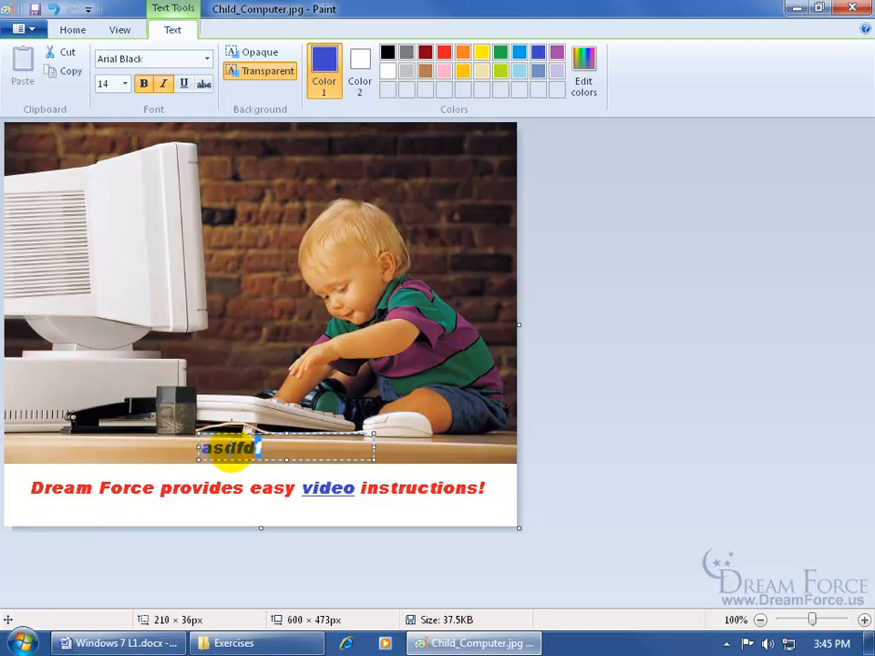
{"action": "left_click", "coordinate": [136, 463]}
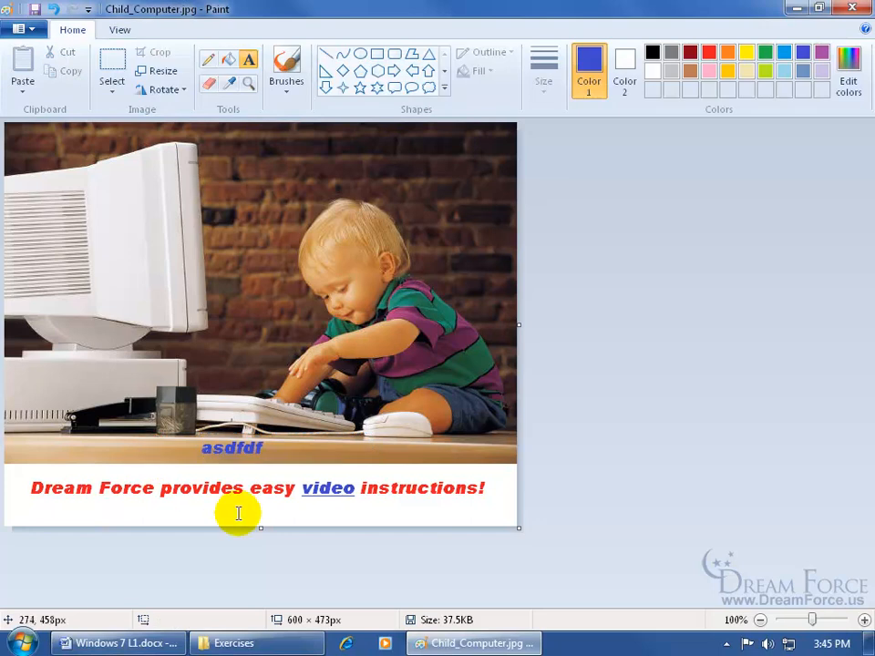
{"action": "left_click", "coordinate": [53, 9]}
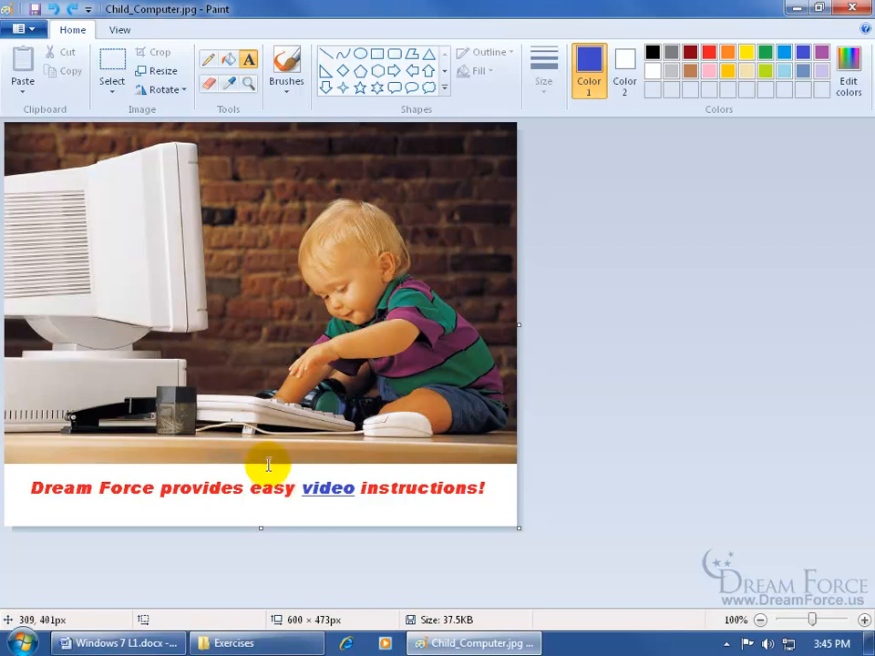
Step: Save the picture as a PNG file named Child Learning Computer in the Exercises folder
{"action": "left_click", "coordinate": [32, 33]}
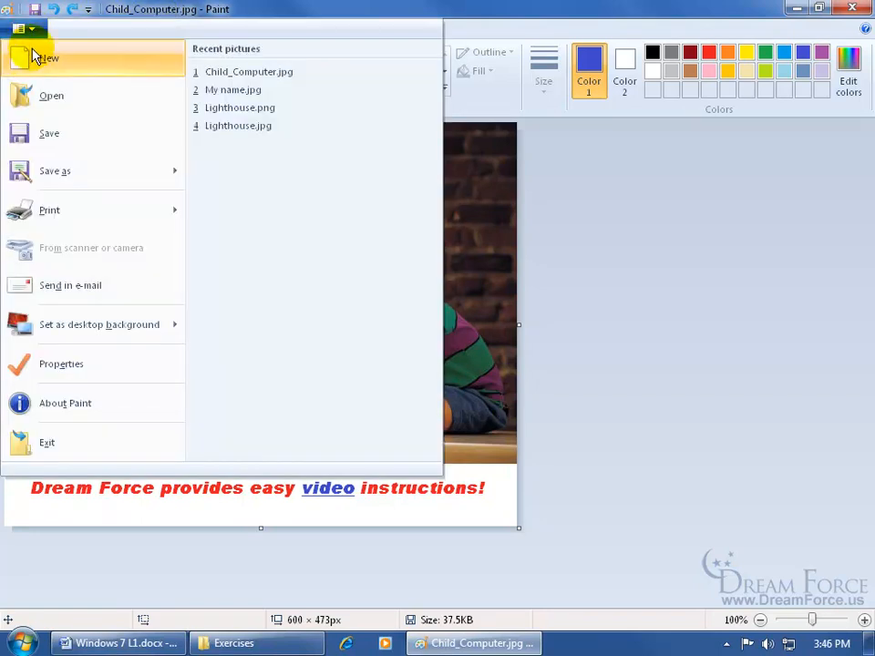
{"action": "mouse_move", "coordinate": [35, 176]}
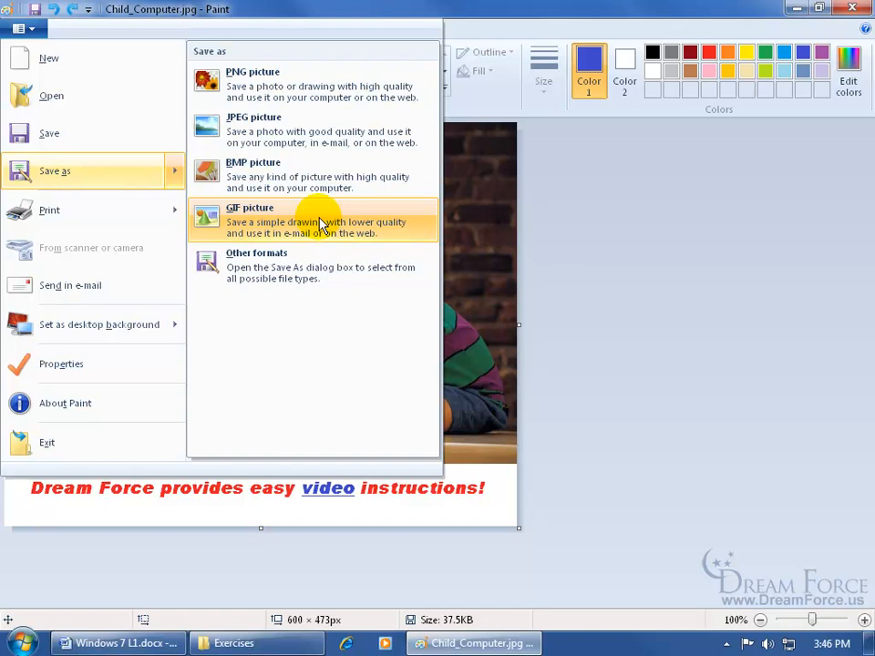
{"action": "left_click", "coordinate": [49, 182]}
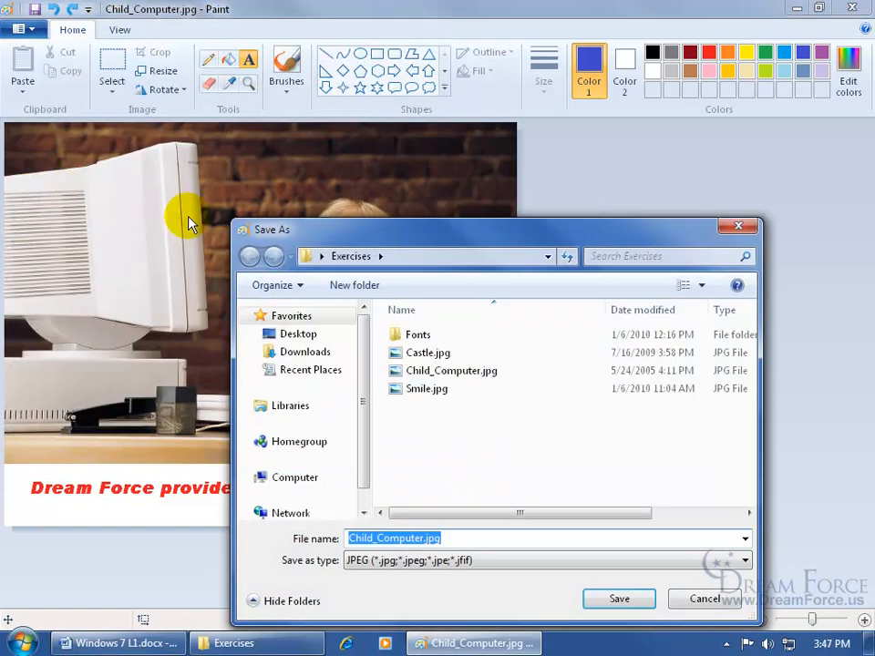
{"action": "left_click_drag", "start_coordinate": [377, 235], "coordinate": [312, 148]}
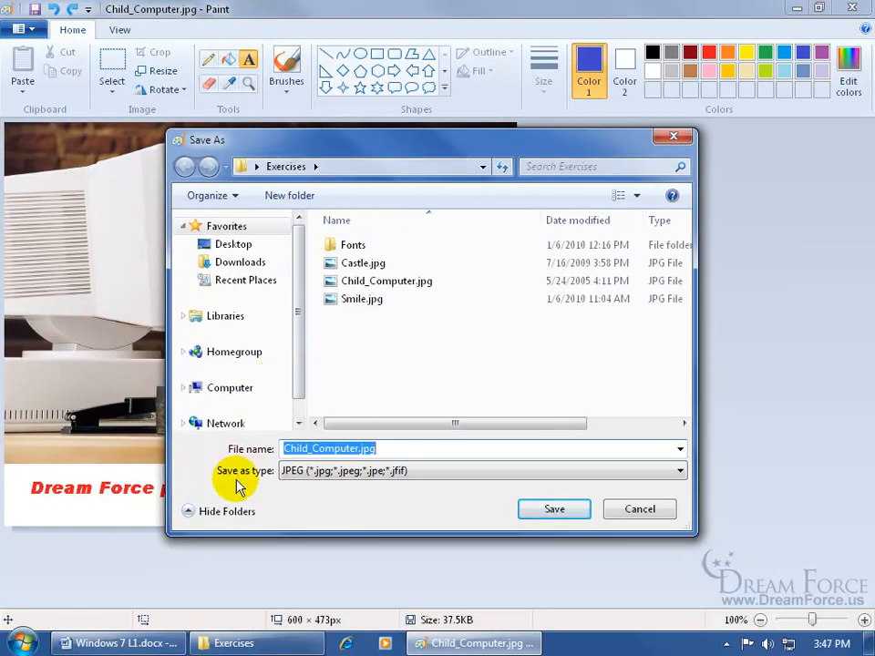
{"action": "left_click", "coordinate": [305, 474]}
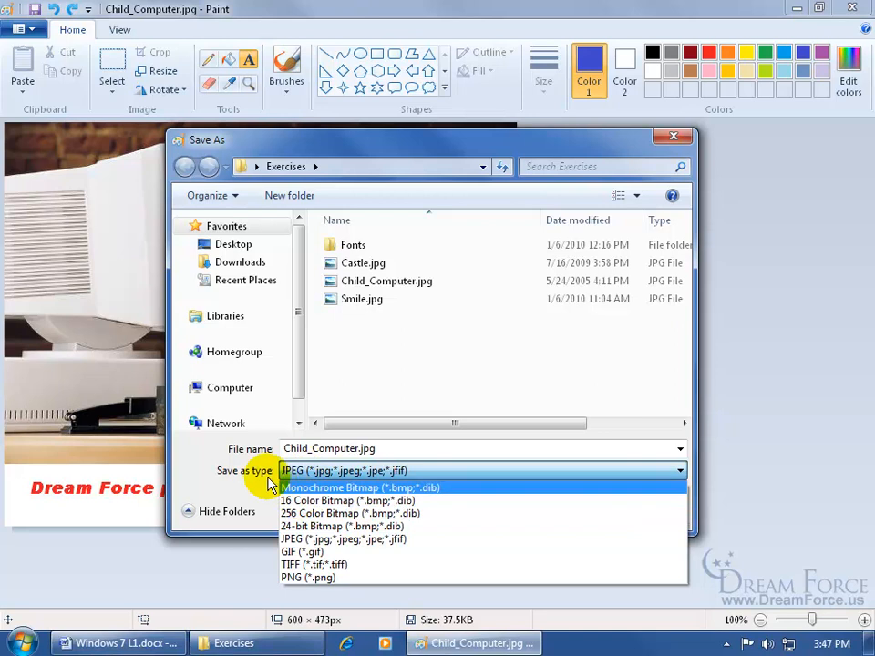
{"action": "left_click", "coordinate": [309, 577]}
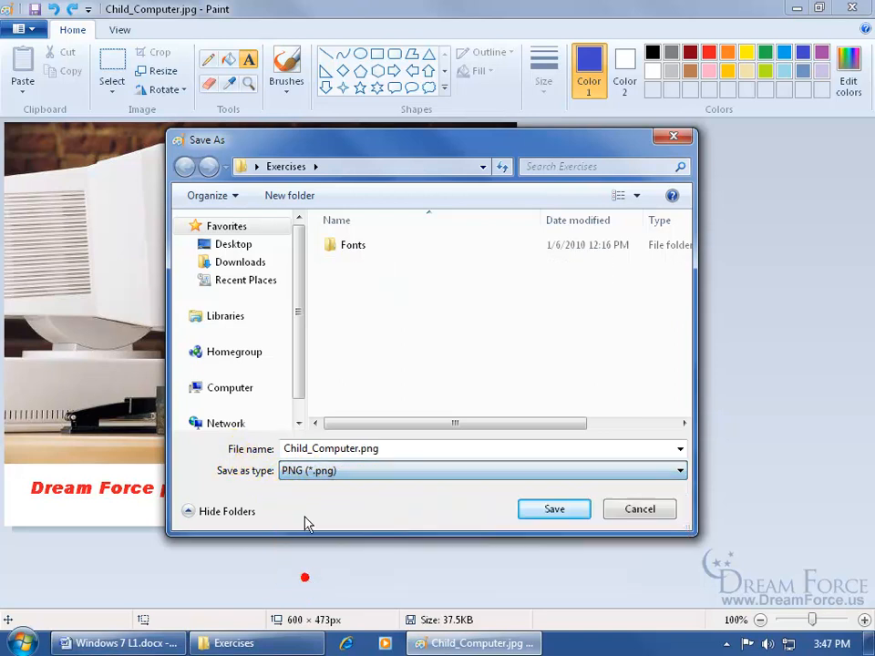
{"action": "double_click", "coordinate": [387, 448]}
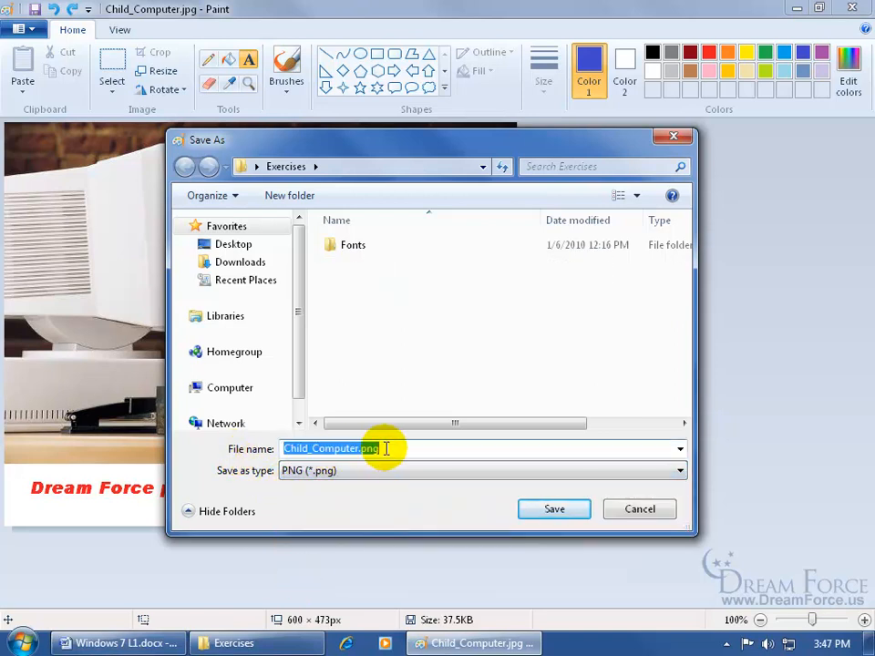
{"action": "type", "text": "Child"}
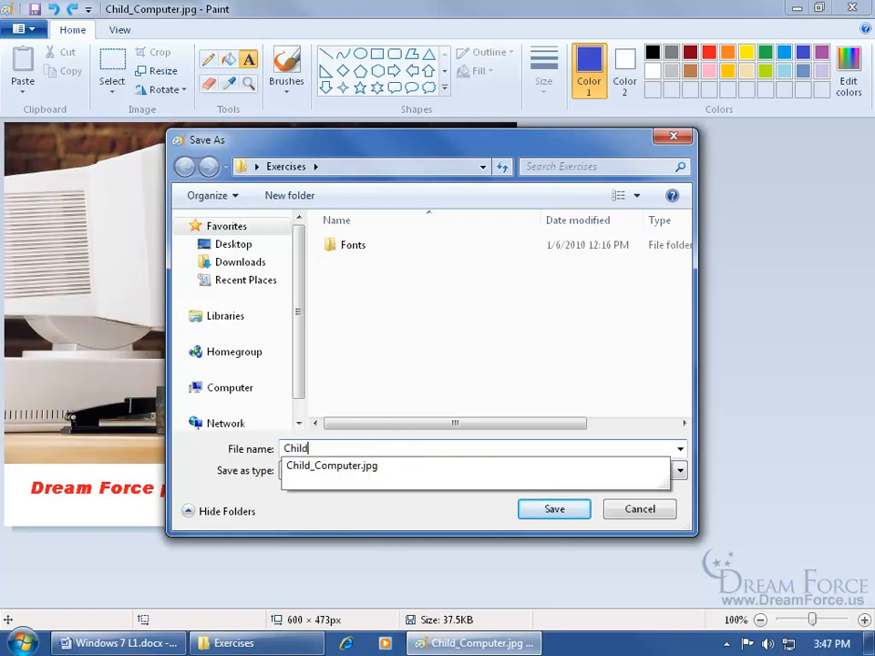
{"action": "type", "text": " Learning Computer"}
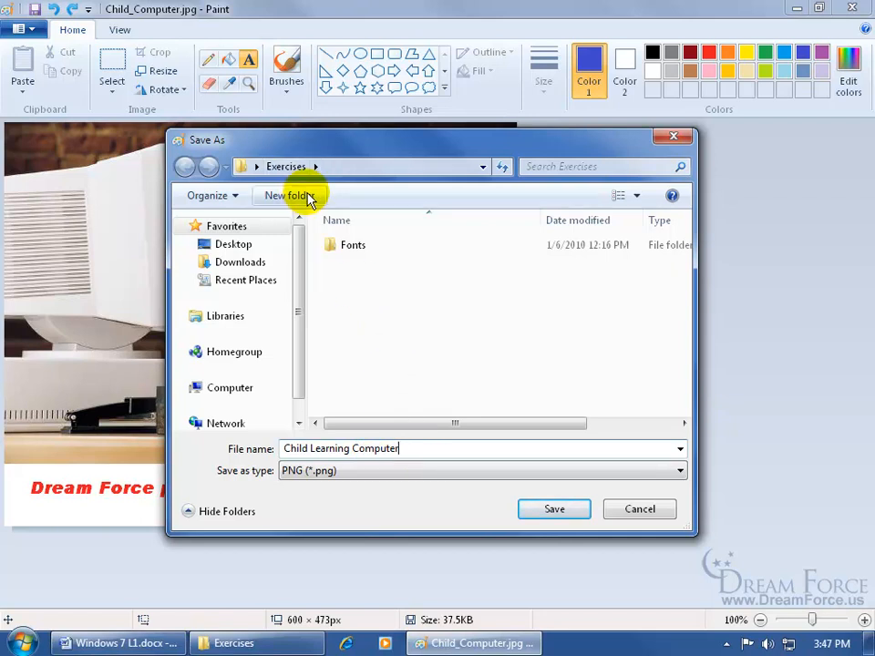
{"action": "left_click", "coordinate": [553, 508]}
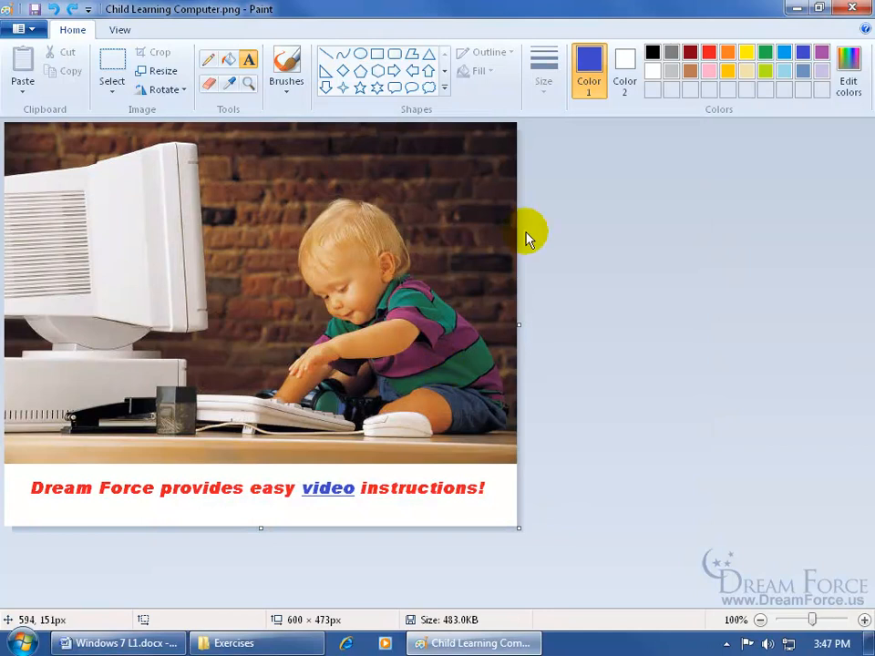
Step: Close Paint and open Child Learning Computer.png from the Exercises folder to view the saved picture
{"action": "left_click", "coordinate": [851, 11]}
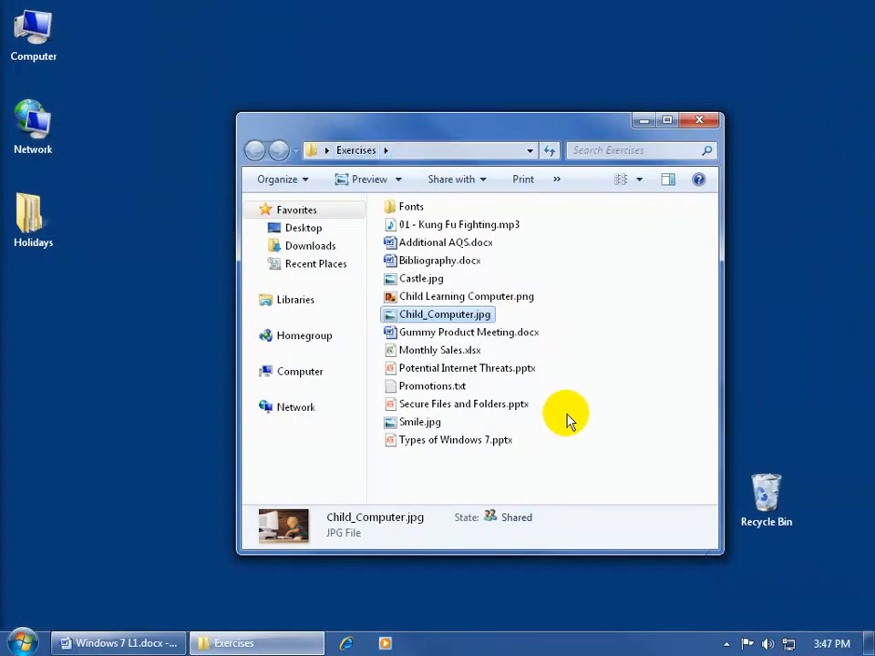
{"action": "left_click", "coordinate": [499, 298]}
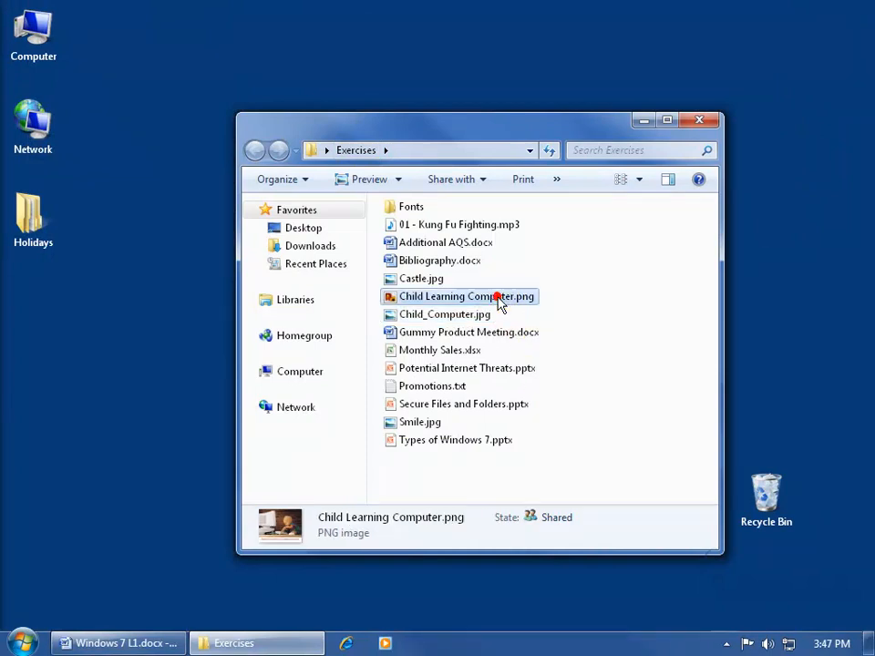
{"action": "double_click", "coordinate": [499, 299]}
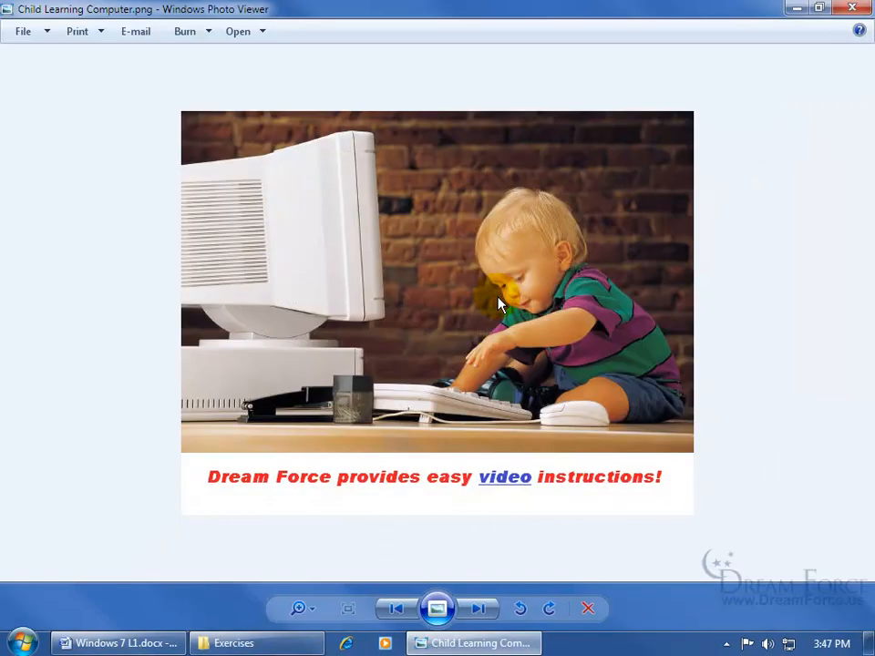